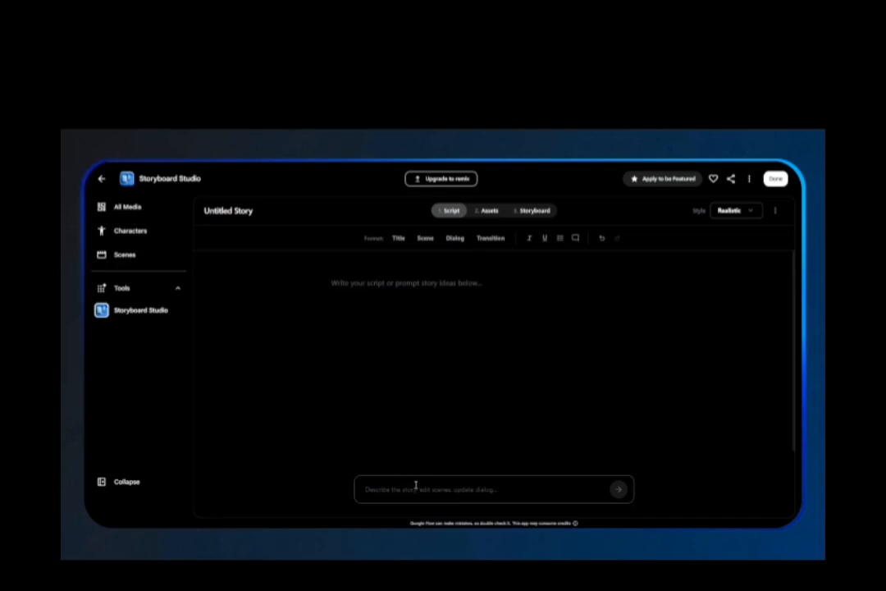
Paste a story idea into the prompt box and submit it to generate a script.
right_click(415, 488)
left_click(423, 383)
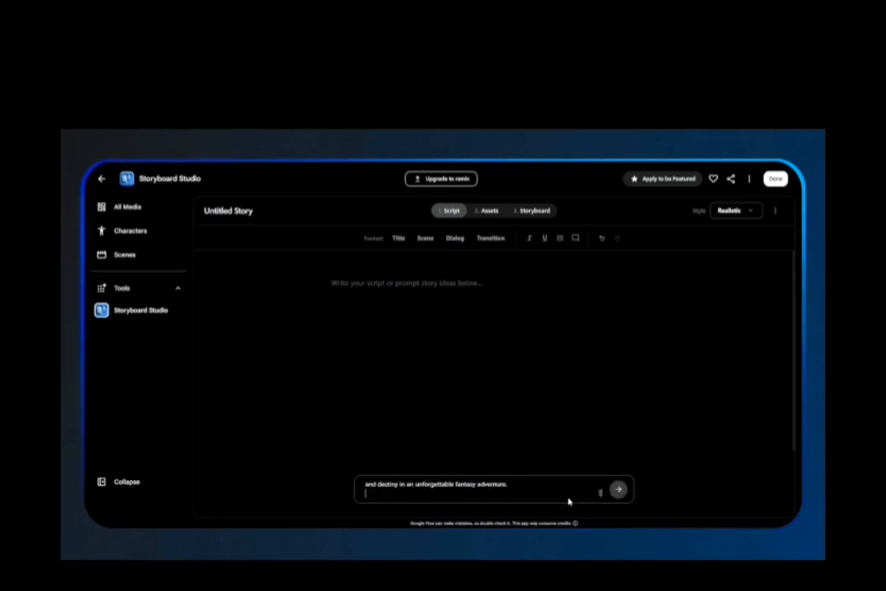
left_click(618, 489)
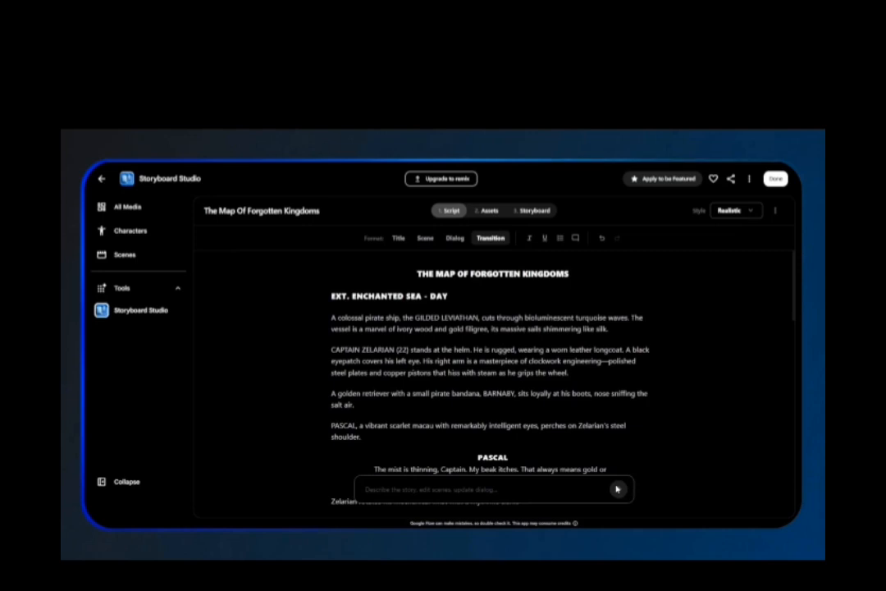
Open the Assets stage and autofill the character images.
scroll(553, 416, "down", 15)
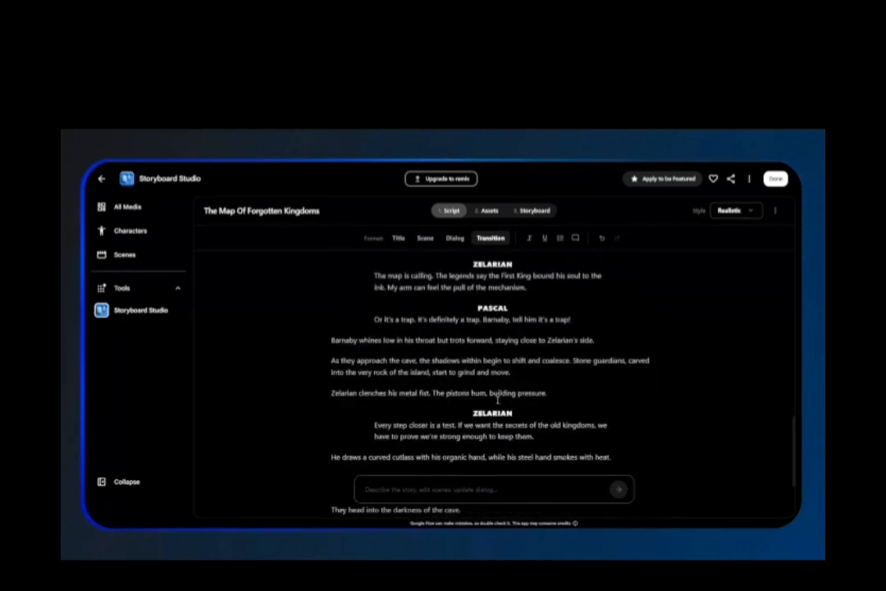
scroll(473, 346, "up", 15)
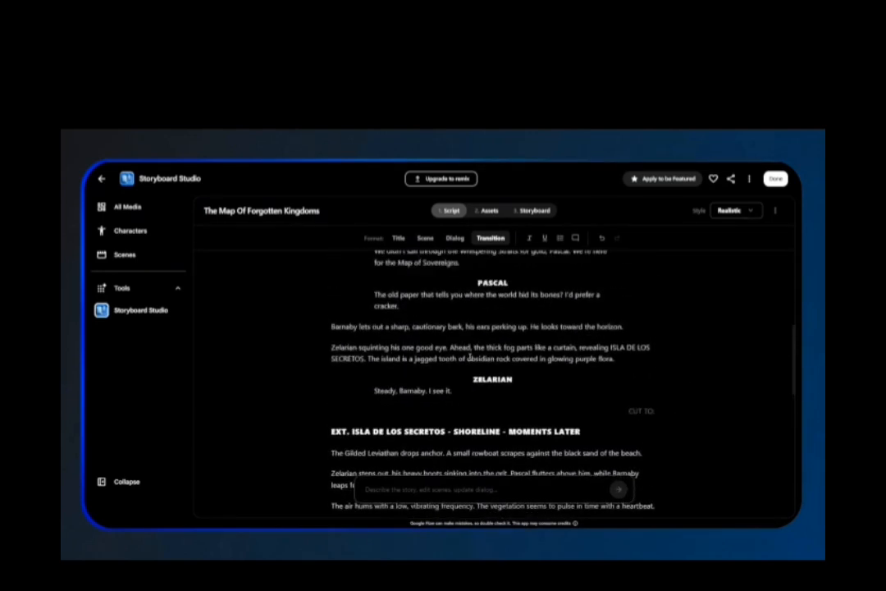
scroll(466, 358, "down", 1)
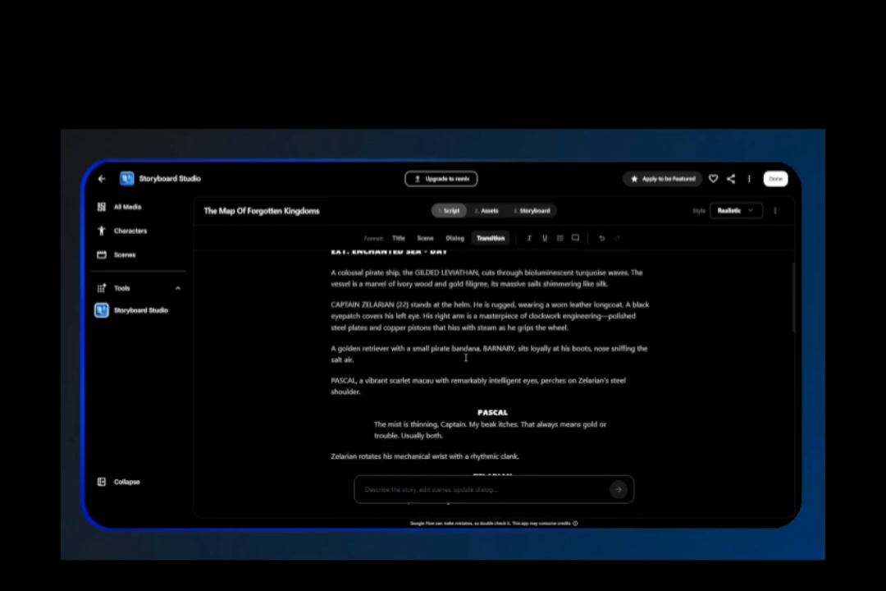
scroll(466, 358, "down", 2)
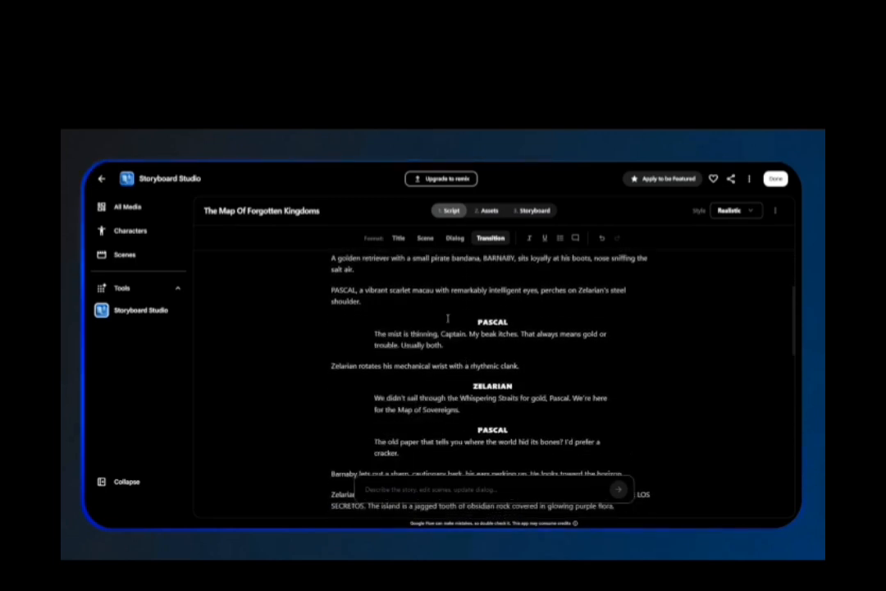
left_click(487, 211)
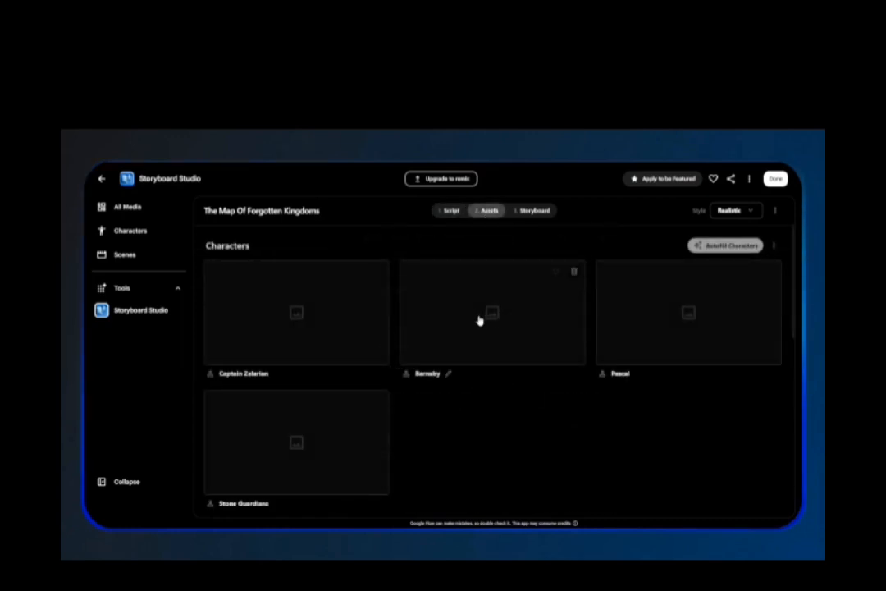
left_click(726, 245)
Autofill the location images.
scroll(633, 381, "down", 1)
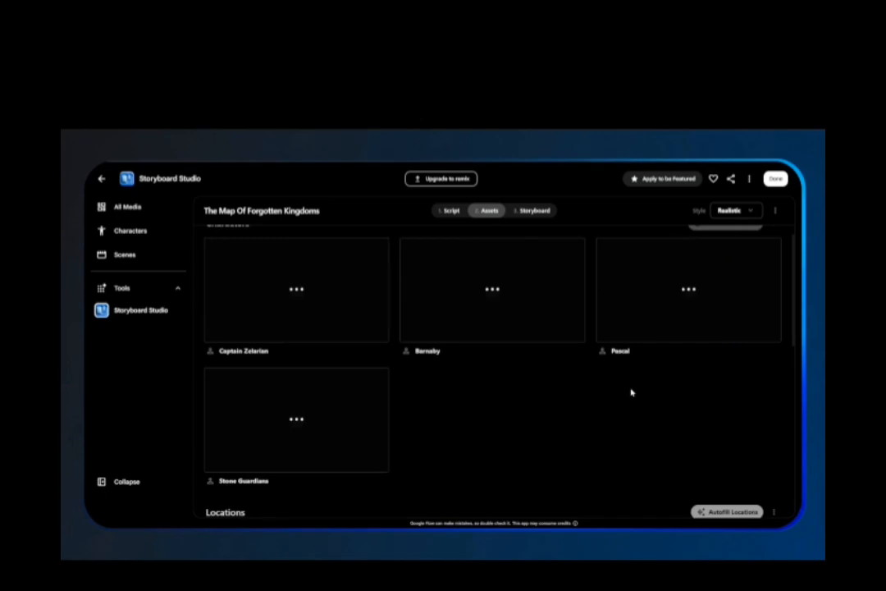
scroll(632, 393, "down", 3)
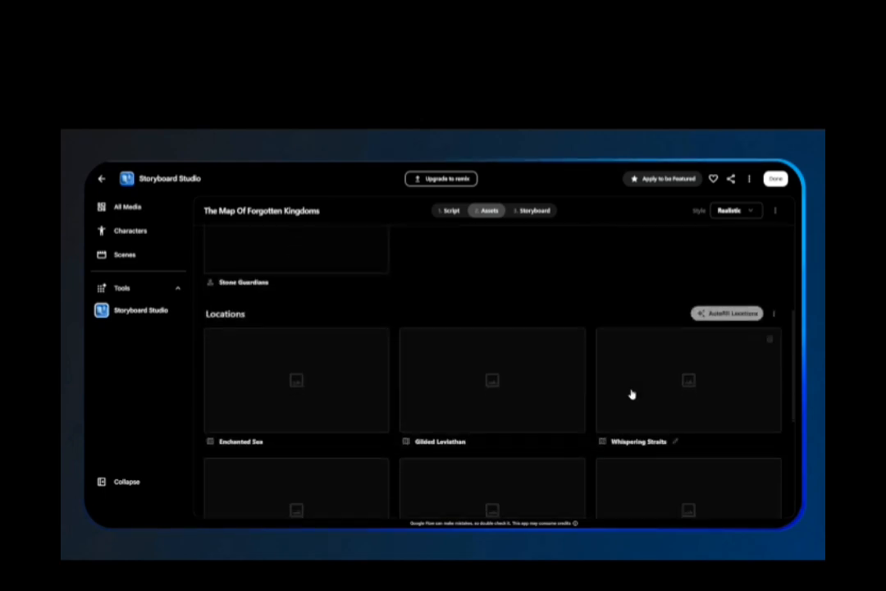
left_click(719, 264)
Autofill the prop images.
scroll(717, 282, "down", 2)
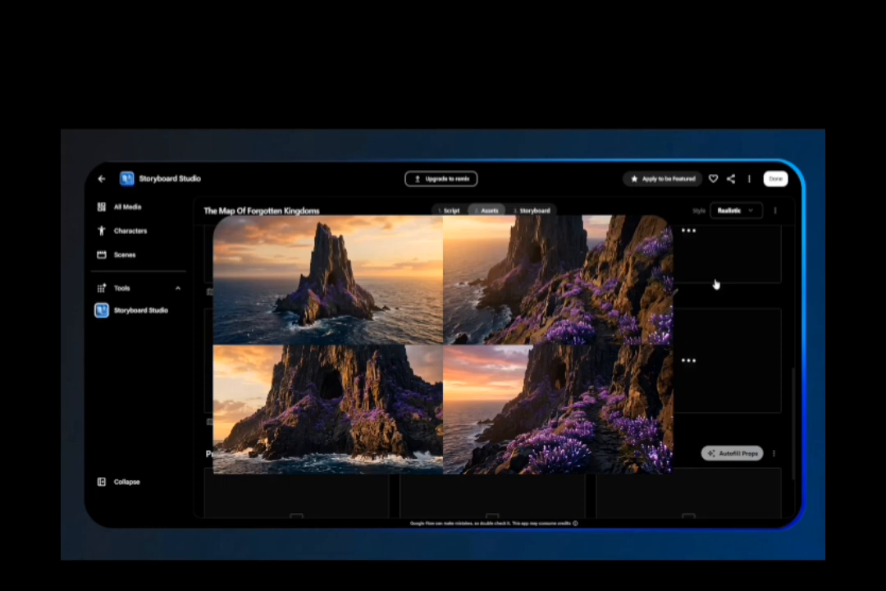
scroll(715, 284, "down", 2)
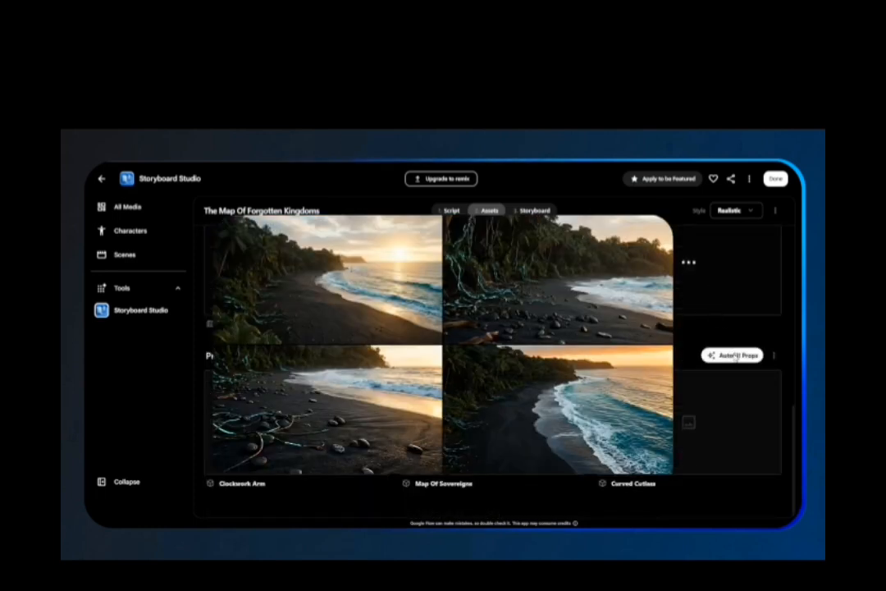
left_click(732, 355)
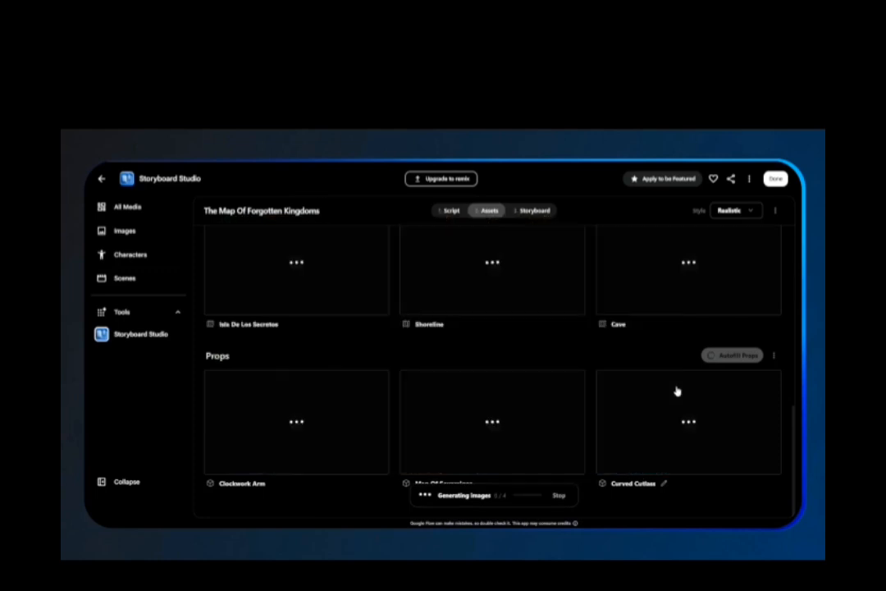
Open the Storyboard stage and autofill the frames for Ext. Enchanted Sea - Day.
scroll(676, 388, "up", 5)
scroll(674, 381, "up", 1)
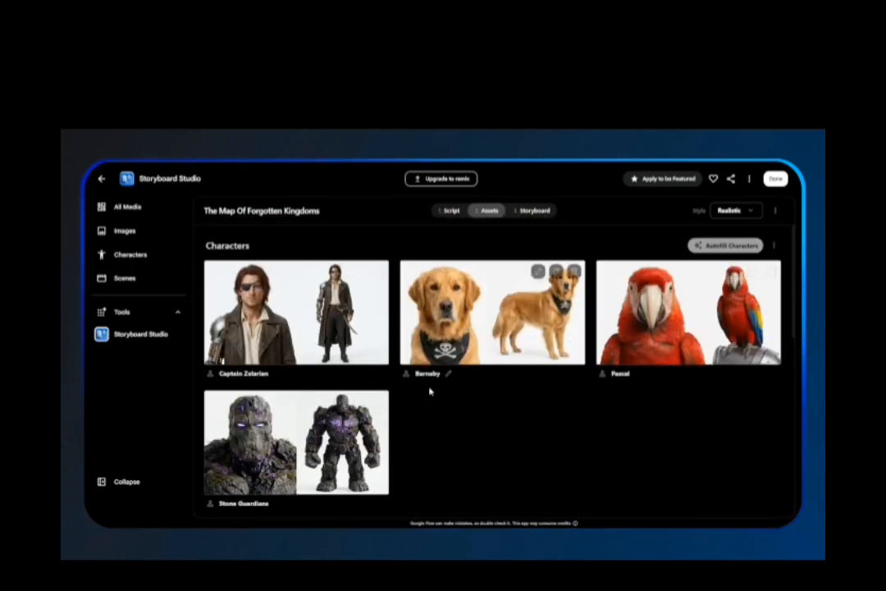
scroll(408, 412, "down", 1)
scroll(407, 412, "down", 3)
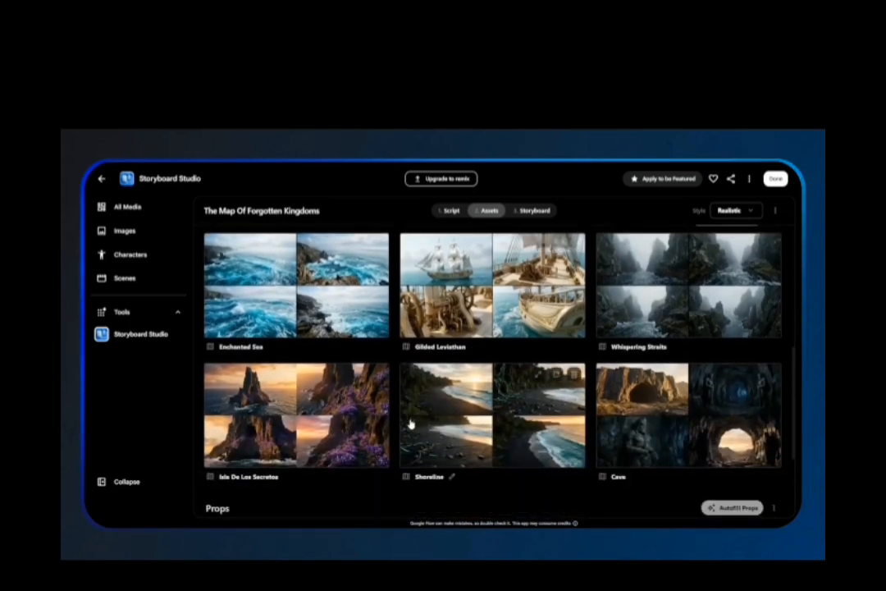
scroll(389, 423, "down", 2)
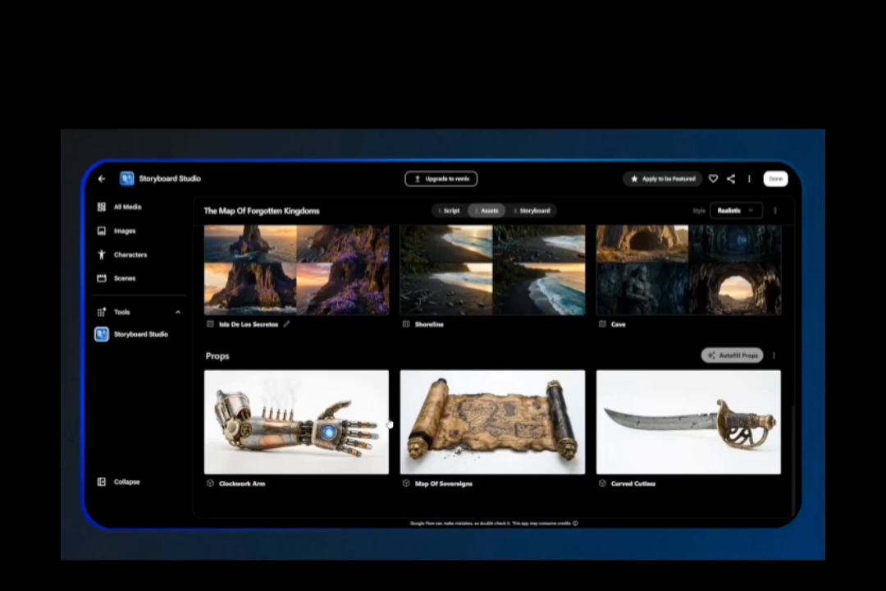
left_click(537, 211)
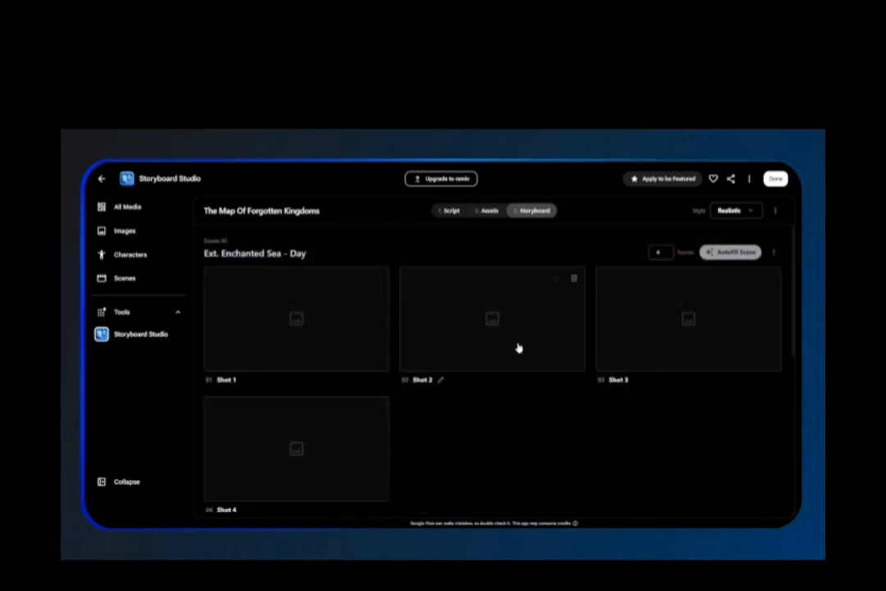
left_click(728, 253)
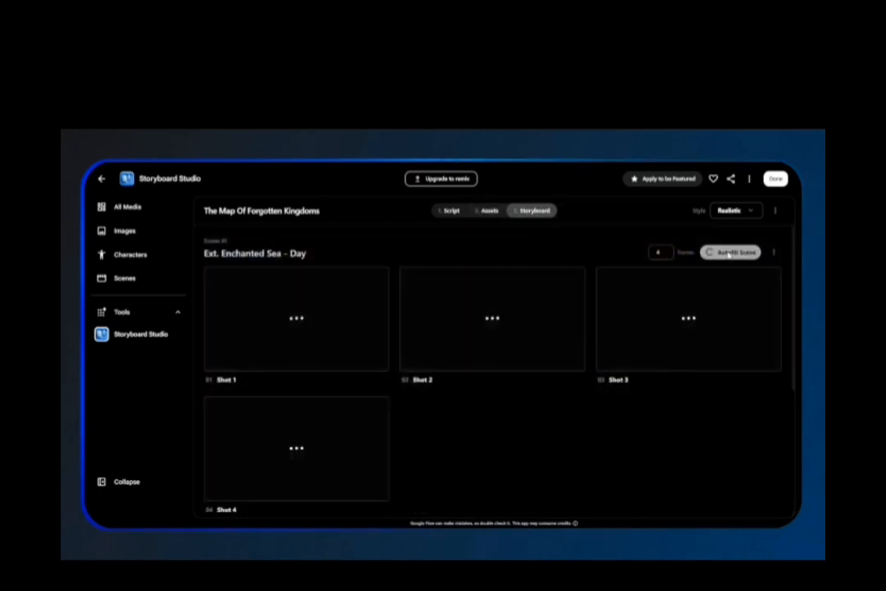
Autofill the frames for Ext. Isla De Los Secretos - Shoreline - Moments Later.
scroll(713, 328, "down", 3)
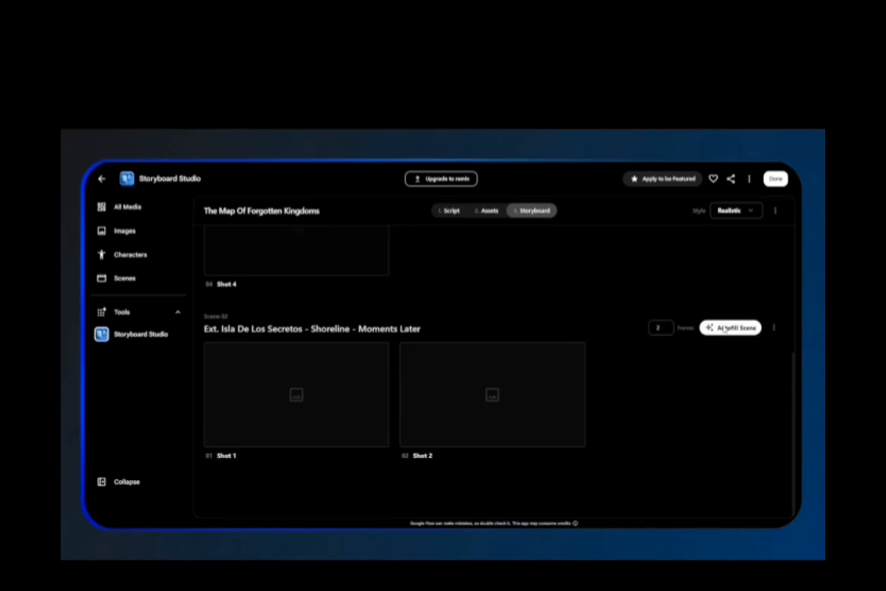
left_click(724, 329)
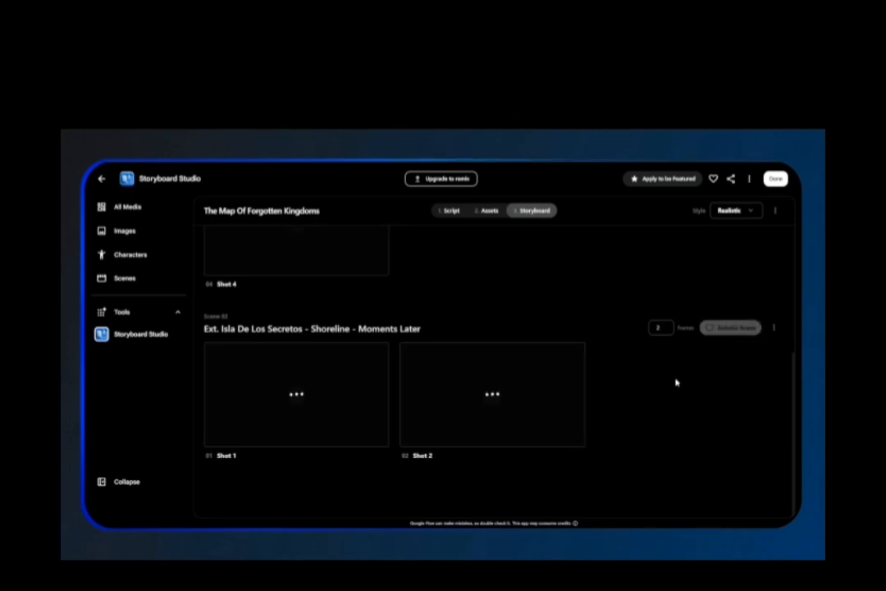
scroll(676, 382, "up", 3)
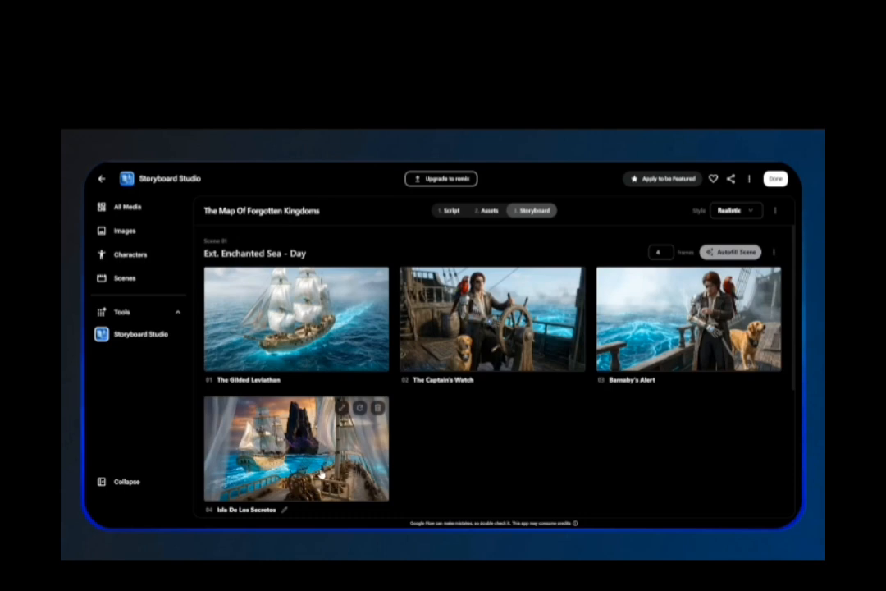
scroll(320, 474, "down", 3)
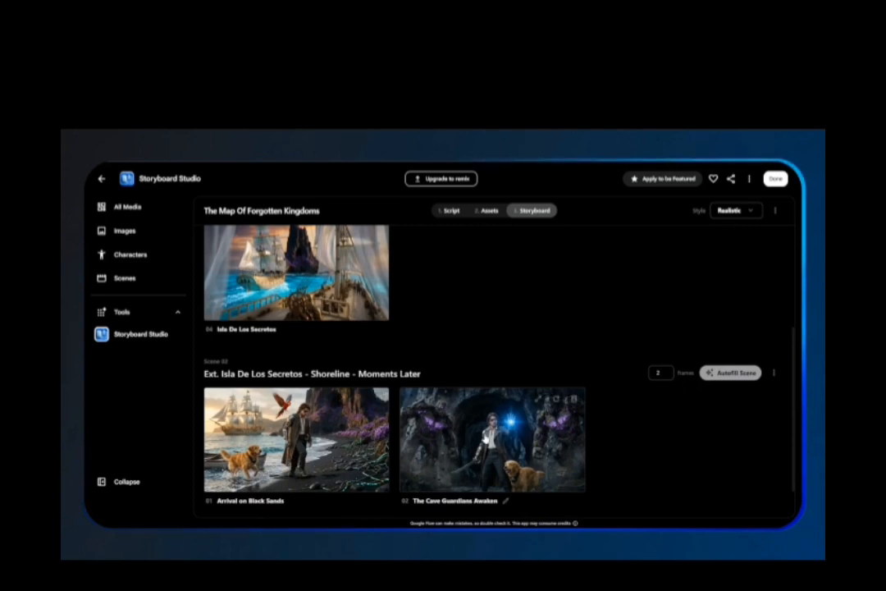
scroll(480, 443, "down", 1)
scroll(470, 421, "up", 1)
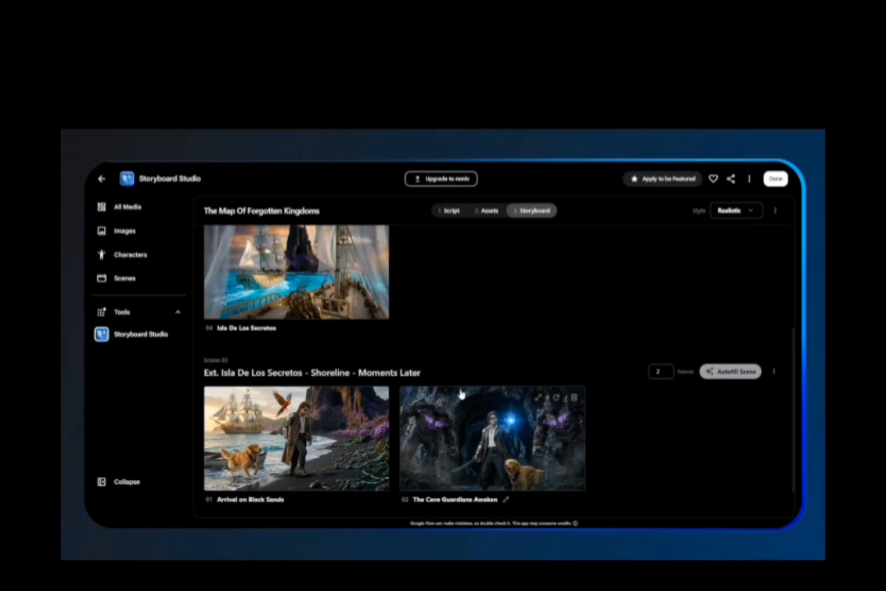
scroll(502, 402, "up", 4)
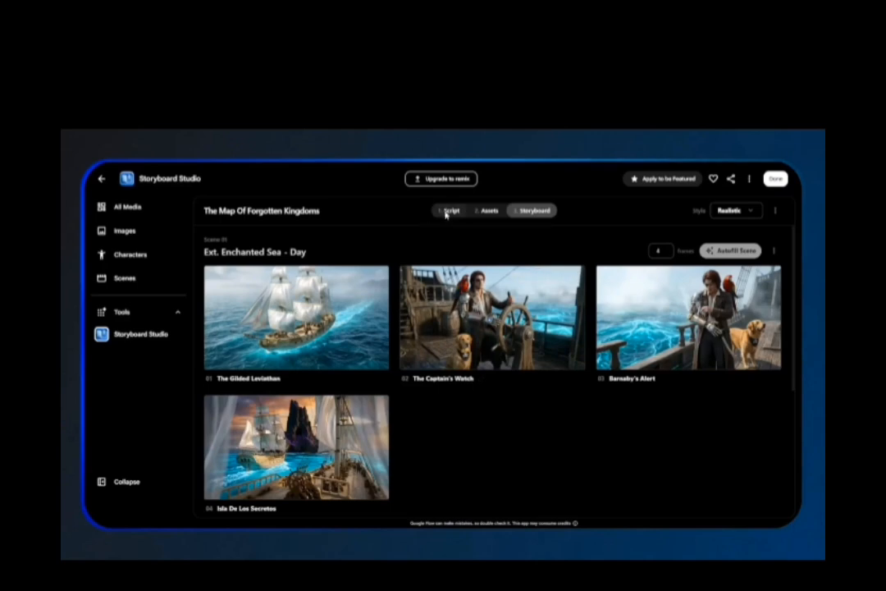
Select the entire script text and copy it.
left_click(451, 211)
key("ctrl+a")
right_click(433, 294)
left_click(458, 334)
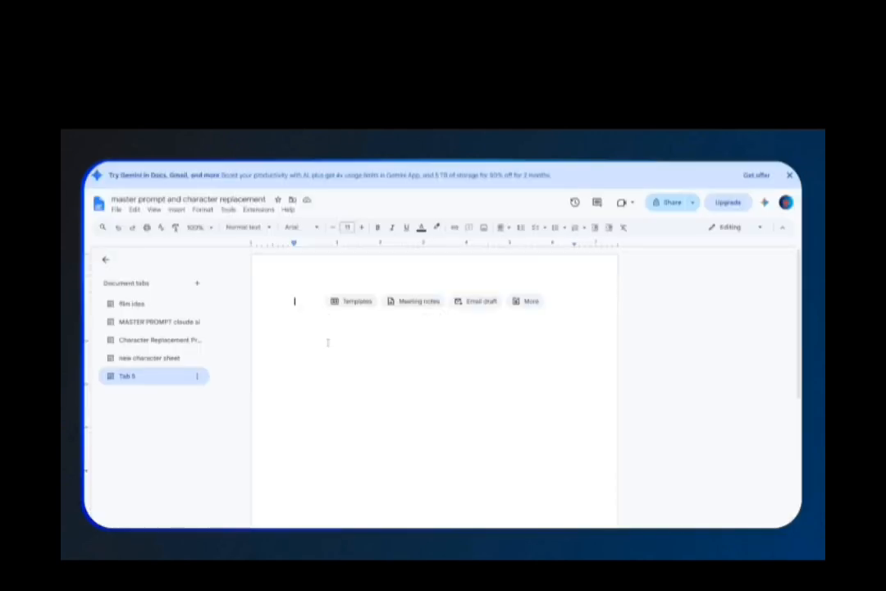
key("ctrl+v")
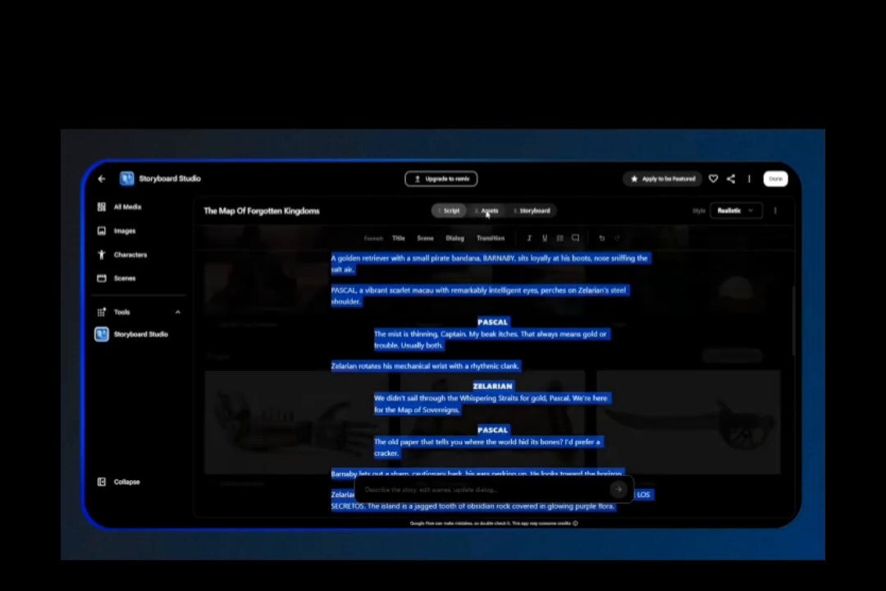
Copy the storyboard frame descriptions into the Tab 5 Google Doc as Scene 1, Scene 2 and Scene 3.
left_click(488, 212)
left_click(525, 211)
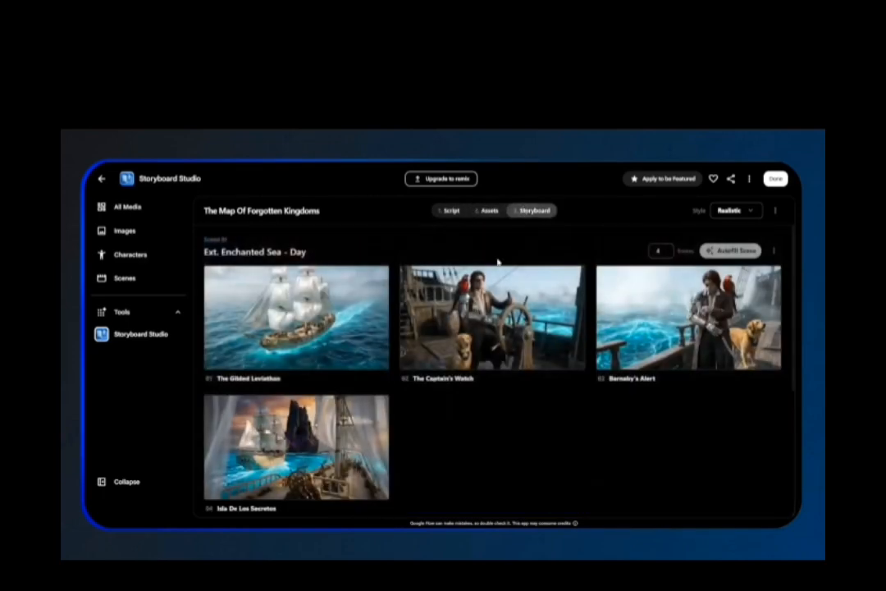
left_click(320, 312)
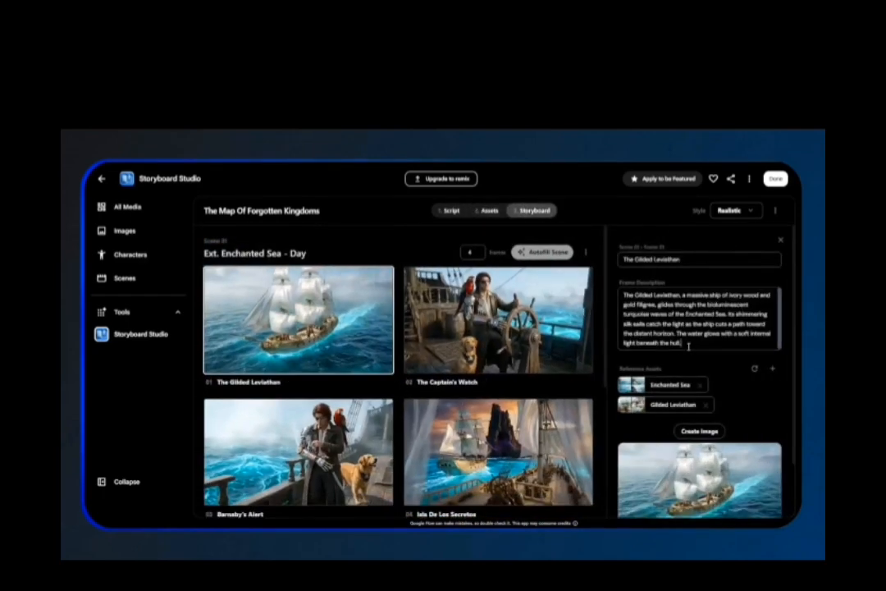
key("ctrl+a")
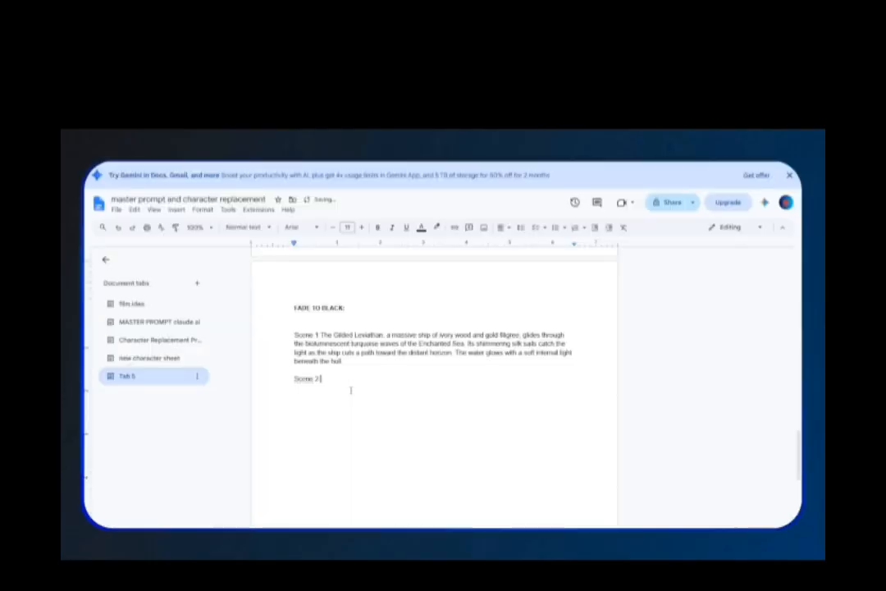
key("ctrl+v")
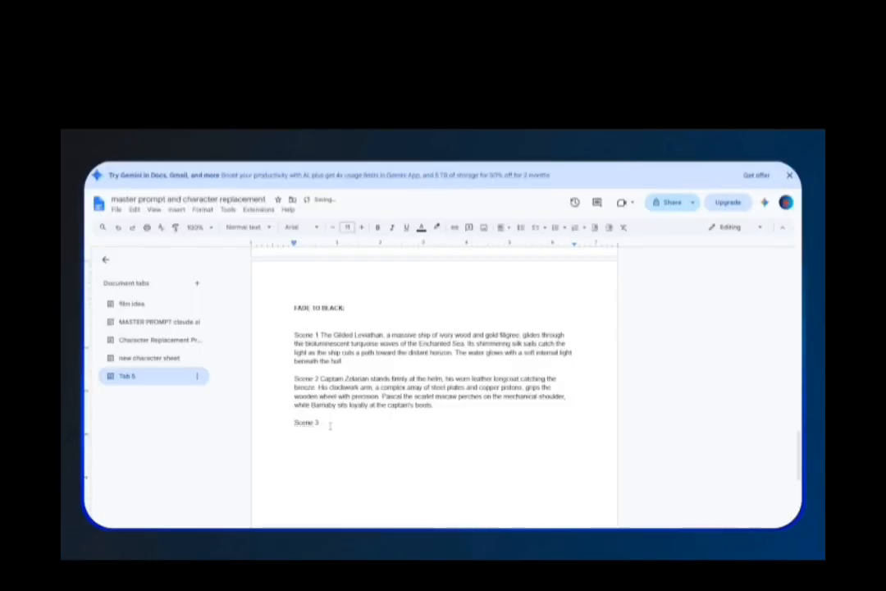
type("Barnaby perks his ears up and barks toward the horizon, his pirate bandana fluttering slightly. Captain Zelarian adjusts his mechanical wrist and looks out into the thinning mist, his one good eye squinting with focus as Pascal watches intently from his shoulder.")
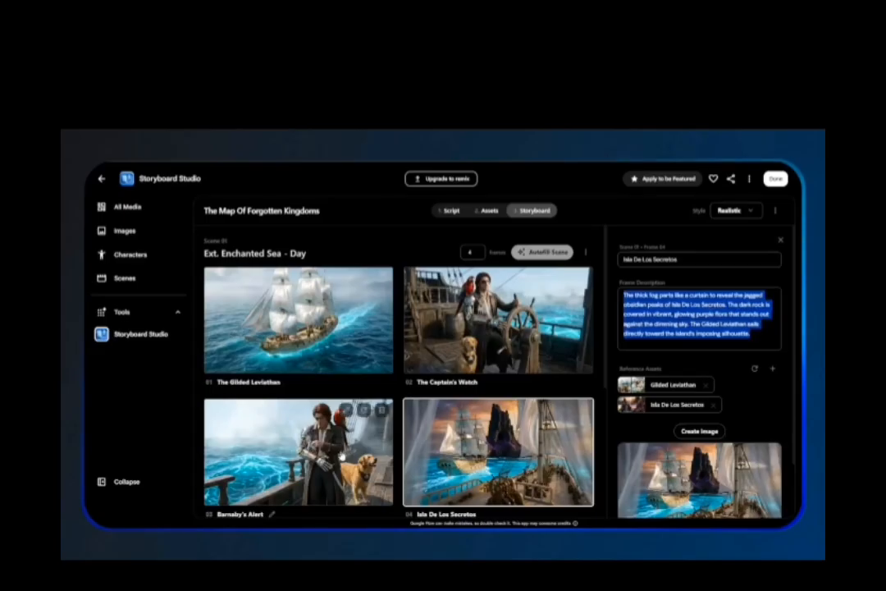
Copy the Arrival on Black Sands frame description and paste it into the document.
scroll(330, 451, "down", 5)
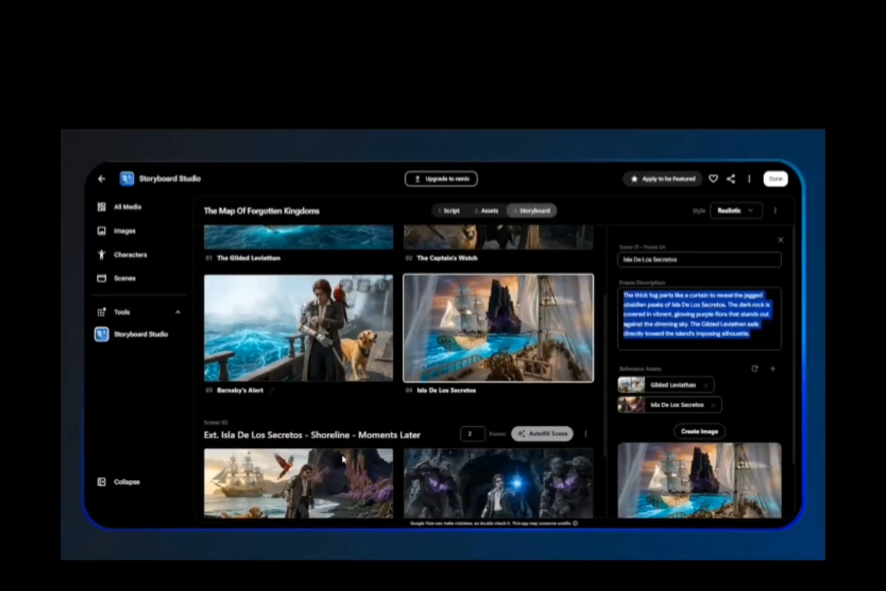
left_click(331, 450)
triple_click(708, 322)
right_click(709, 321)
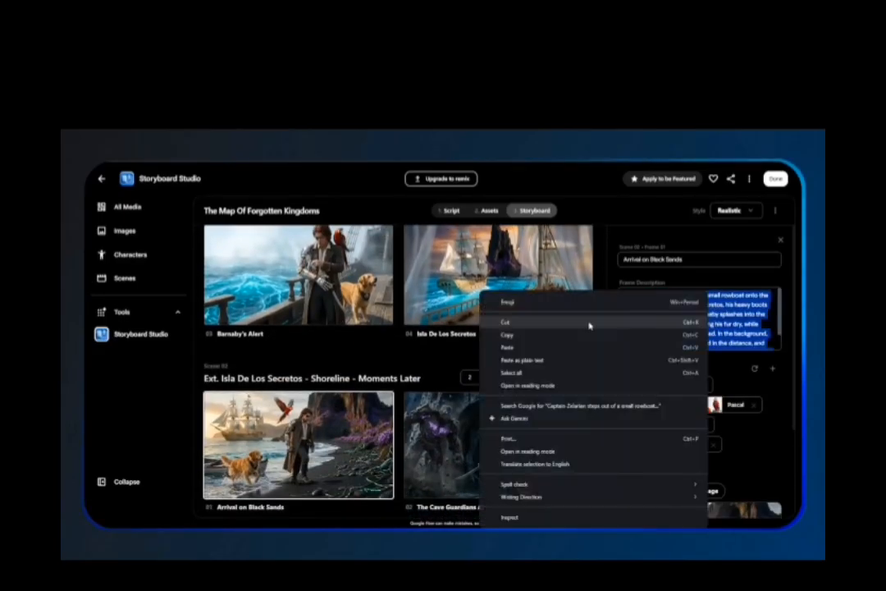
left_click(589, 333)
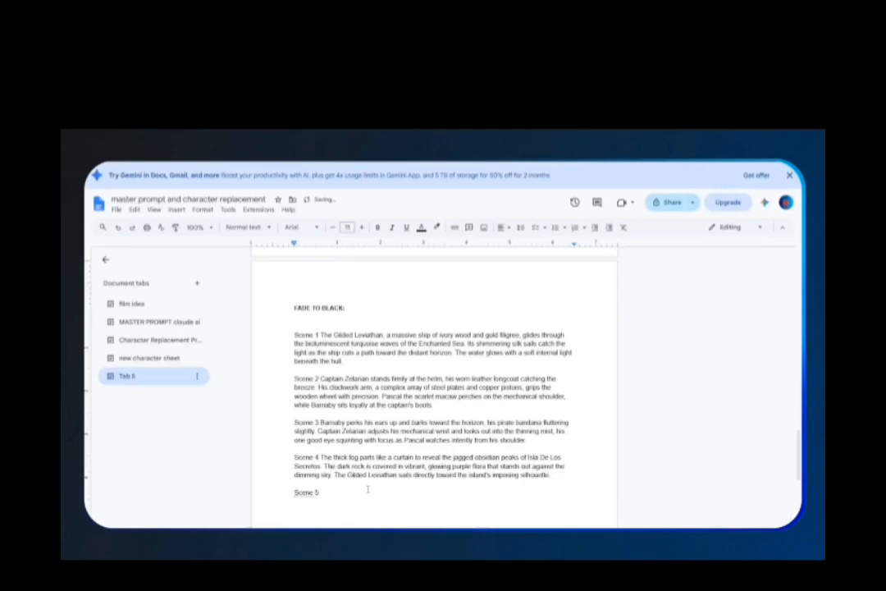
key("ctrl+v")
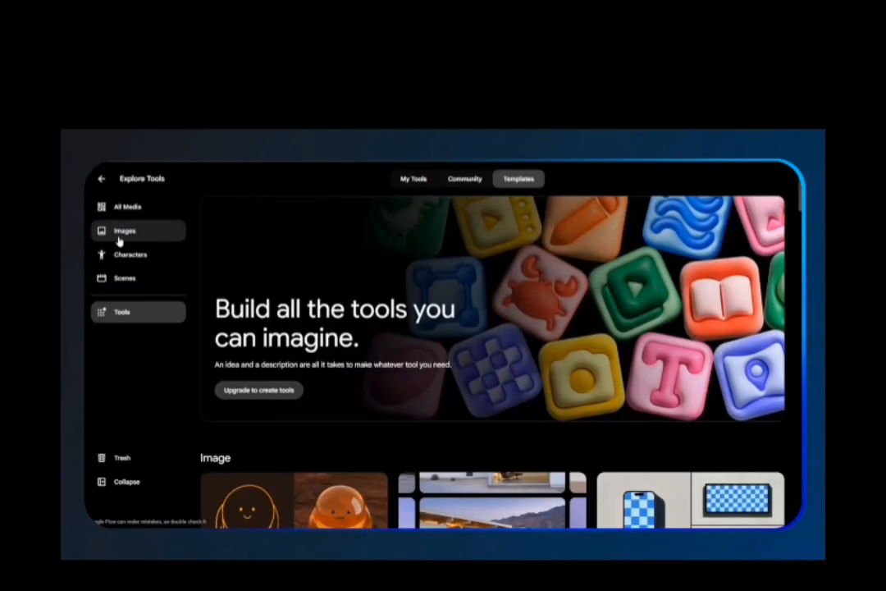
Paste the character sheet prompt into the Images prompt box and set generation to Image mode.
left_click(120, 237)
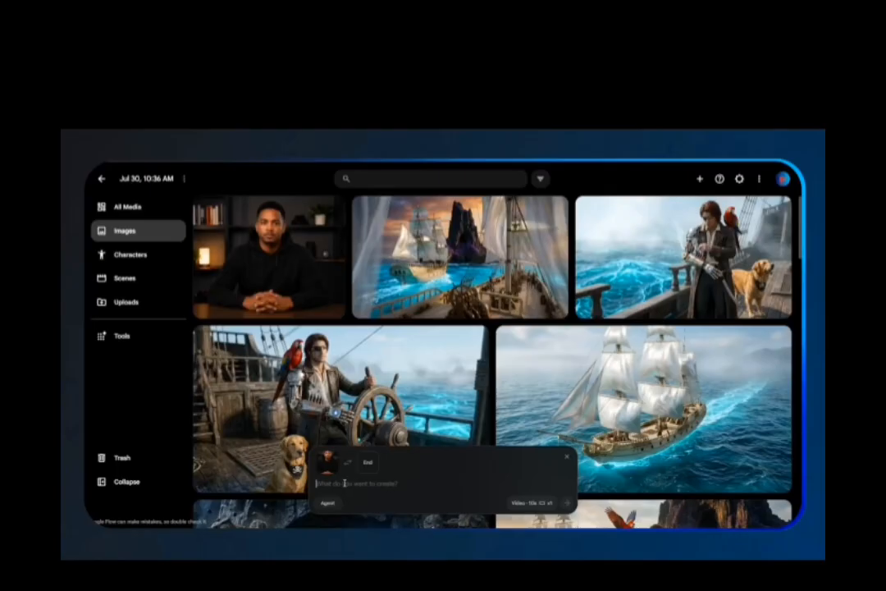
right_click(346, 483)
left_click(368, 361)
left_click(532, 503)
left_click(486, 388)
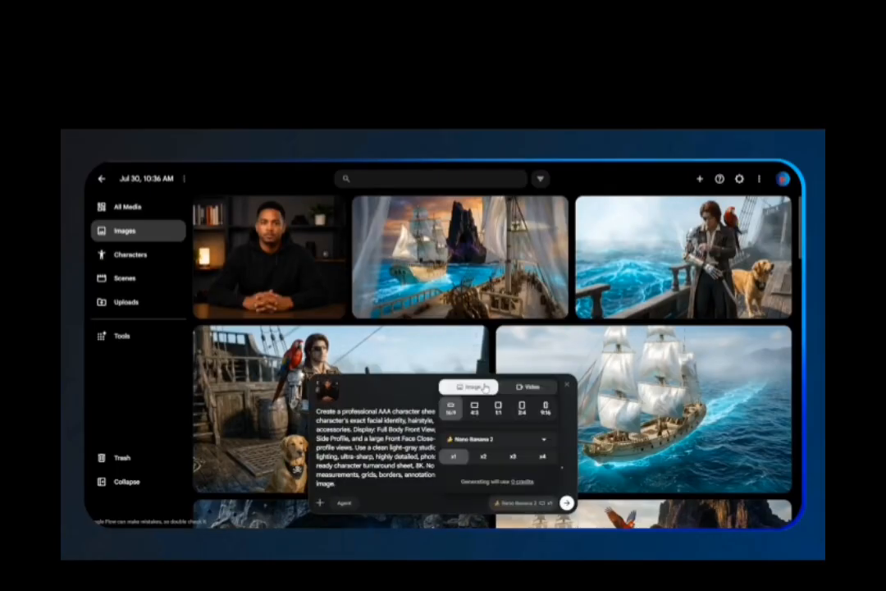
Set the number of outputs to x3 and generate the character sheet images.
left_click(484, 458)
left_click(510, 462)
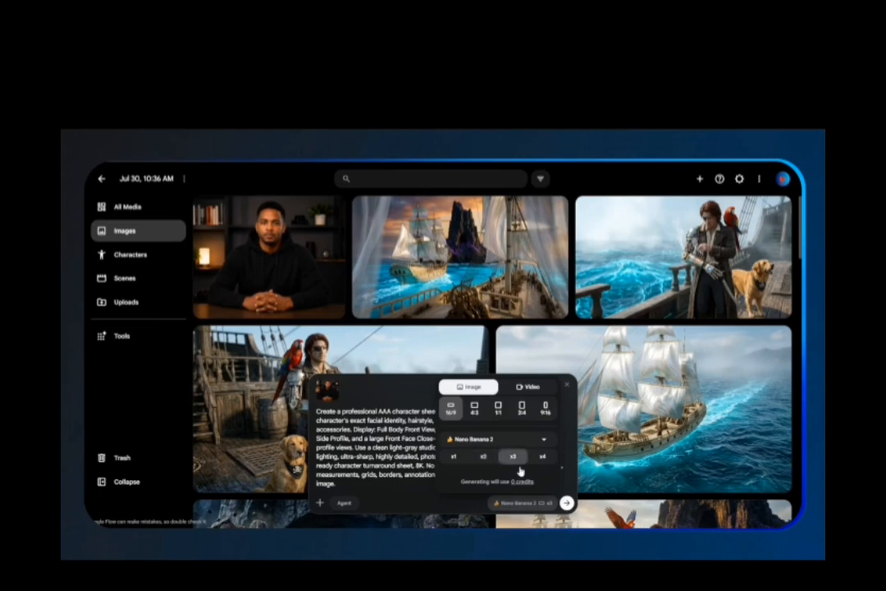
left_click(566, 503)
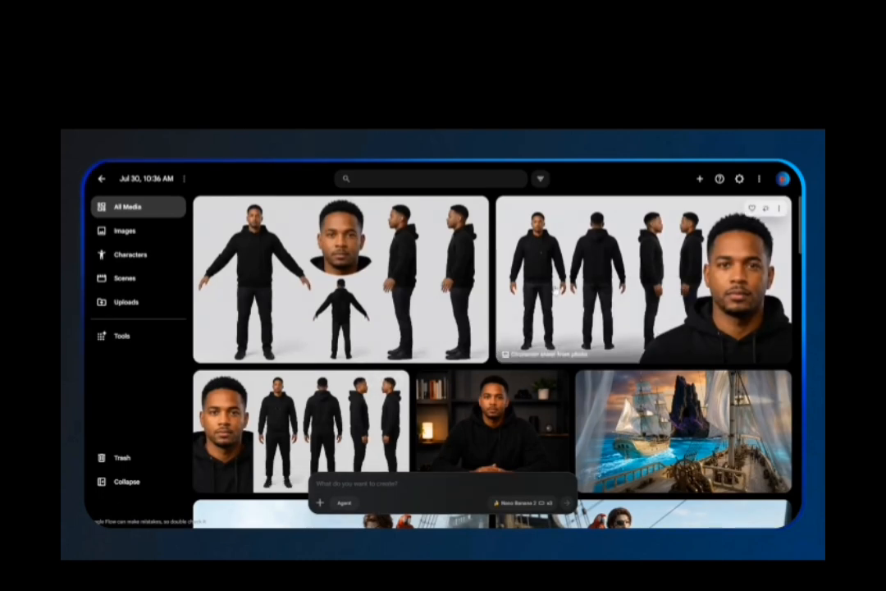
Move the two extra character sheets and the presenter photo to trash.
left_click(477, 208)
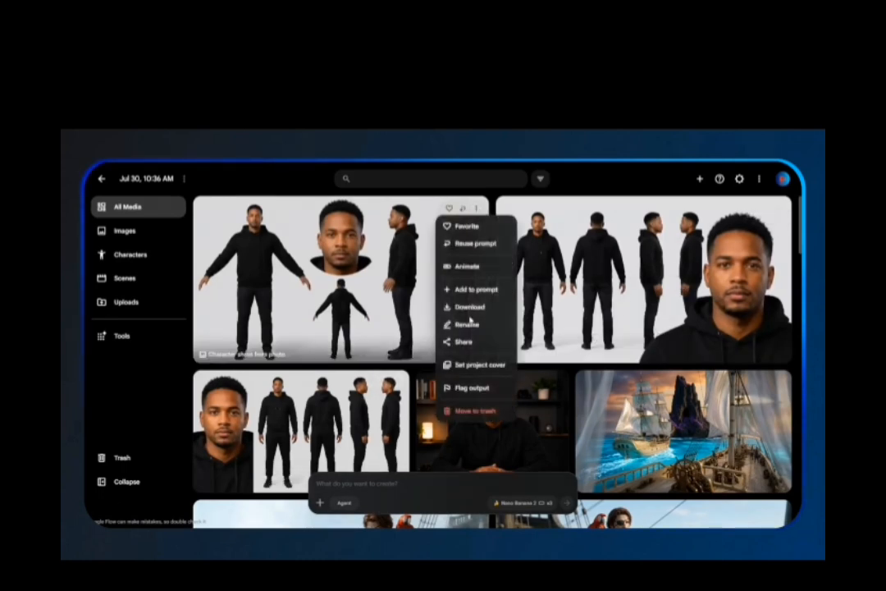
left_click(473, 411)
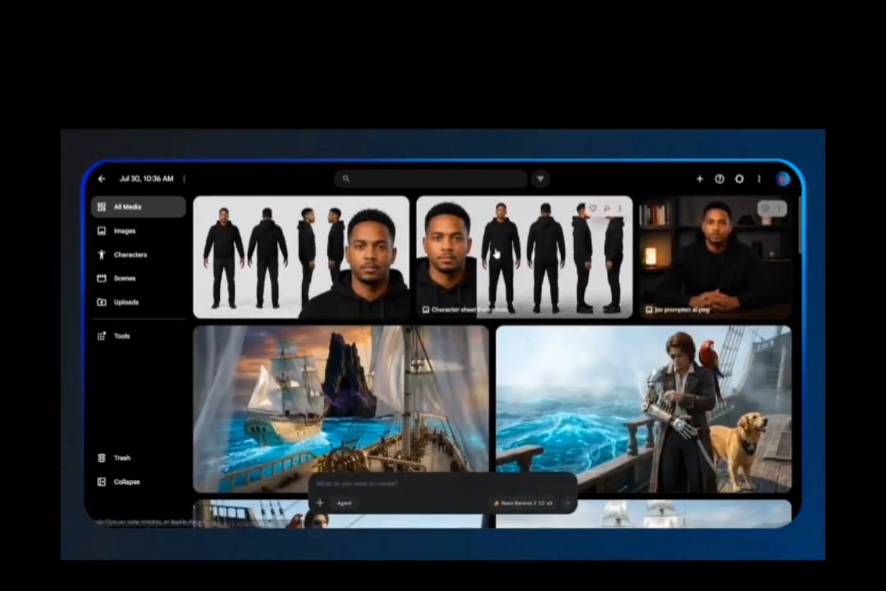
left_click(619, 210)
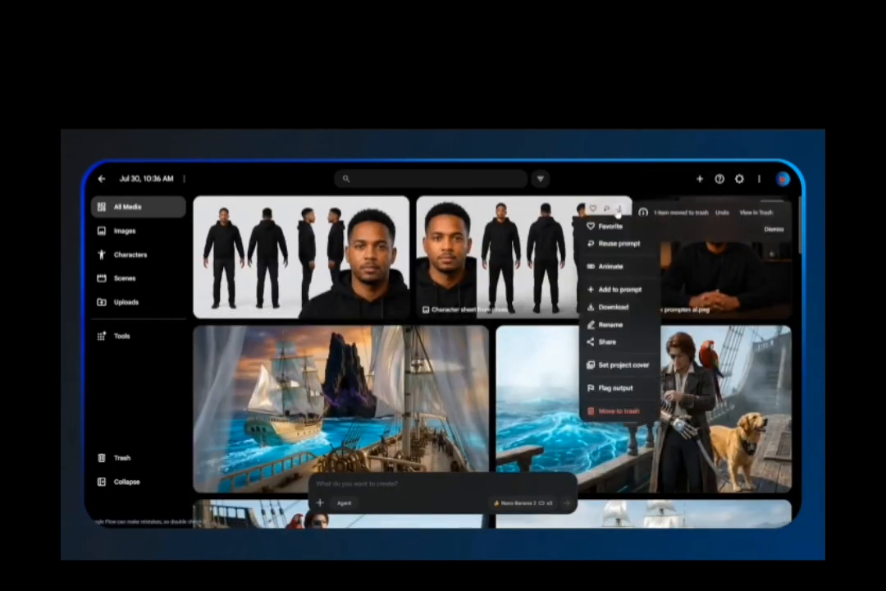
left_click(621, 411)
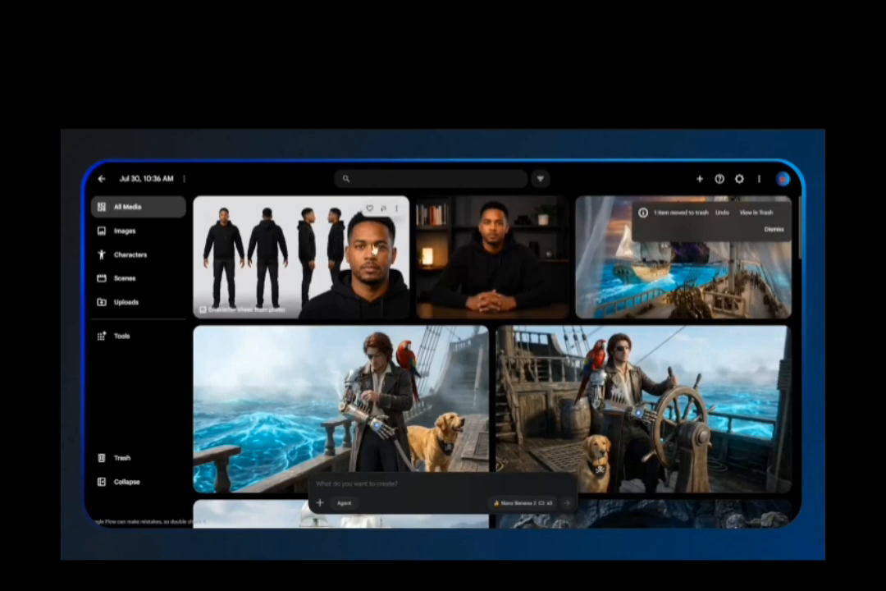
left_click(558, 207)
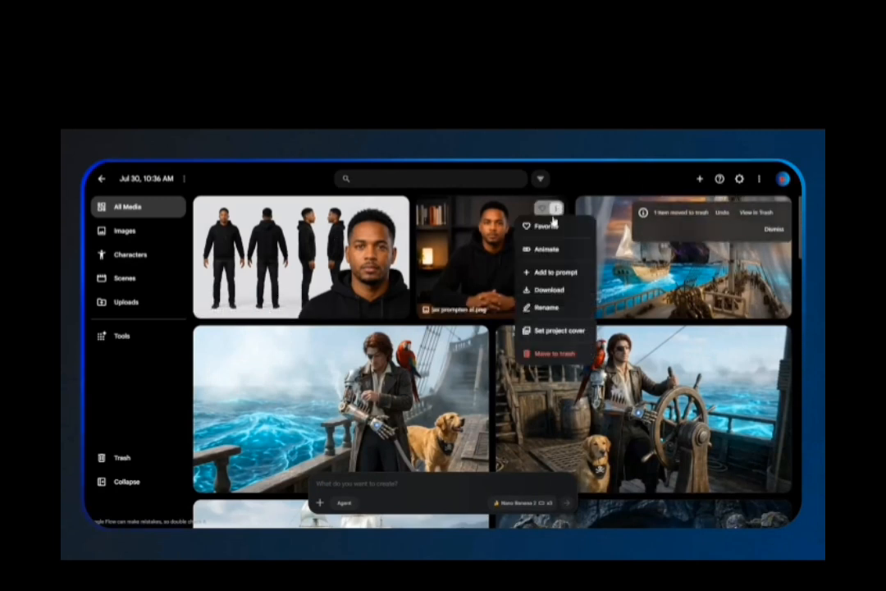
left_click(557, 355)
Add the remaining character sheet and the Captain on ship helm image to the prompt as references.
left_click(476, 209)
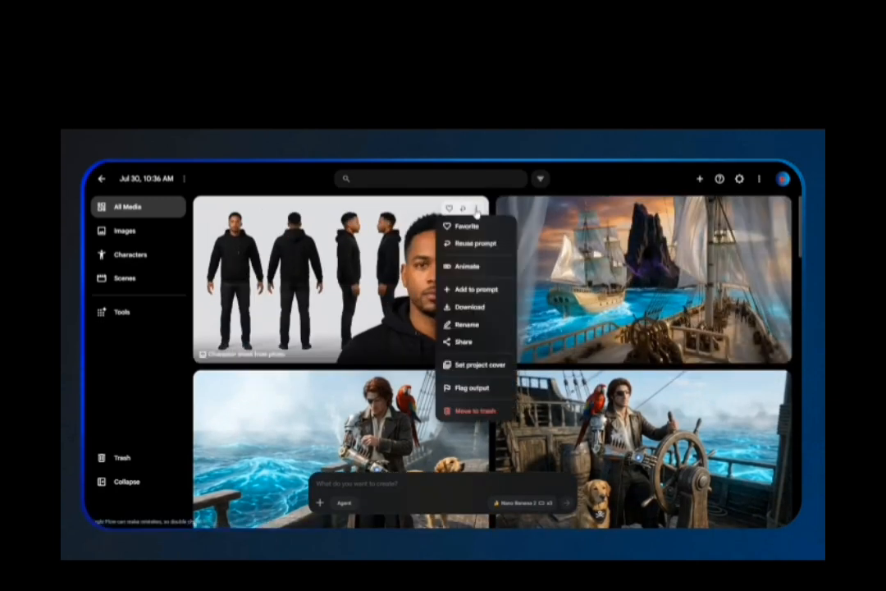
mouse_move(461, 306)
left_click(476, 289)
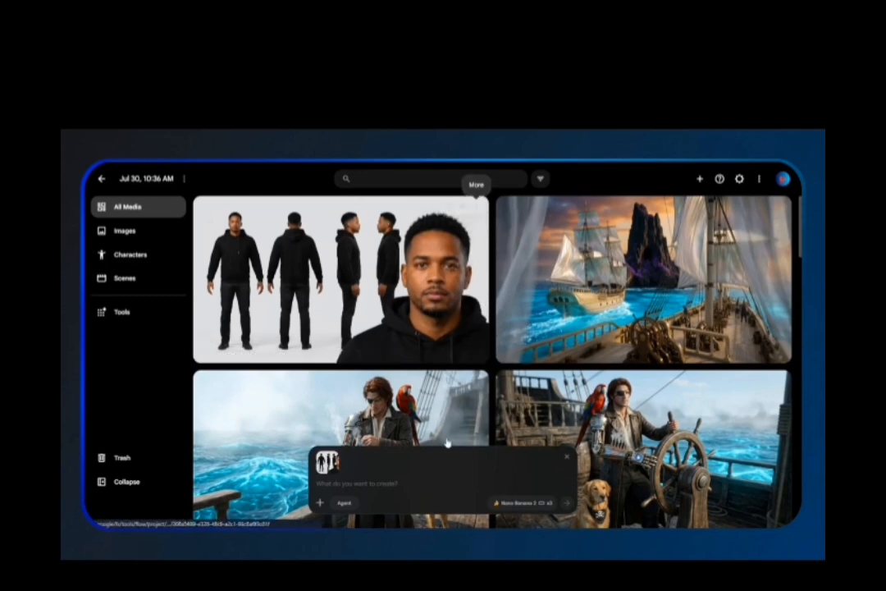
scroll(635, 261, "down", 2)
left_click(778, 291)
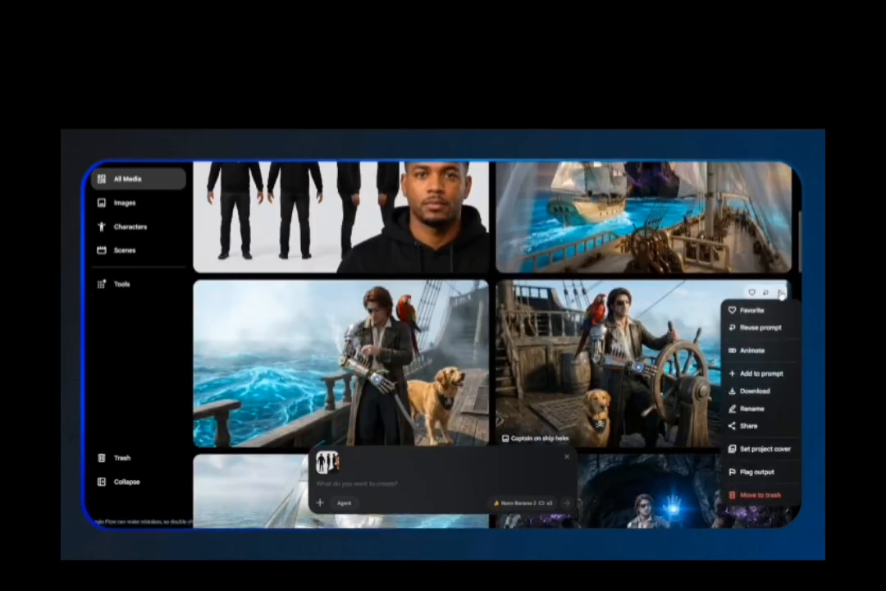
left_click(745, 372)
Paste the prompt to replace the reference image's character with the uploaded sheet, set outputs to x2, and generate.
right_click(349, 483)
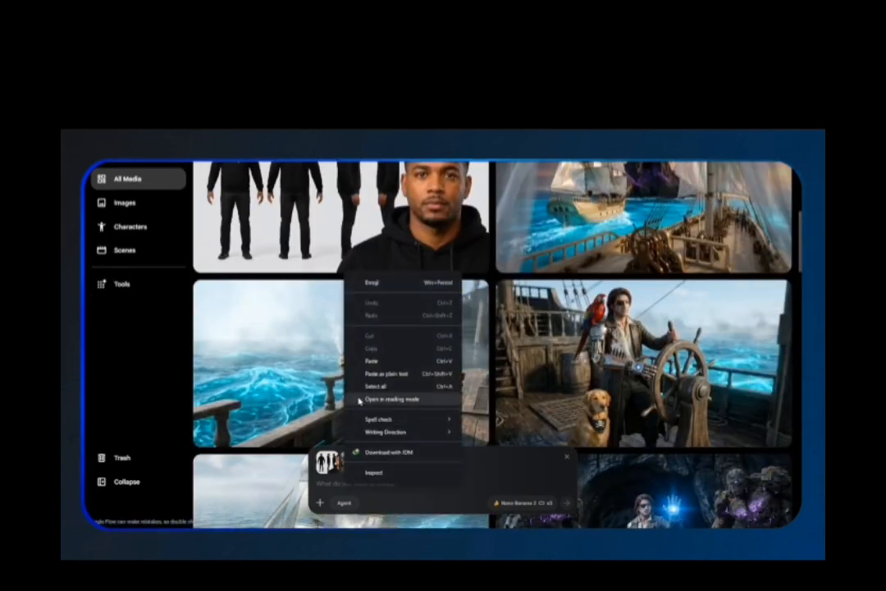
left_click(340, 305)
left_click(496, 504)
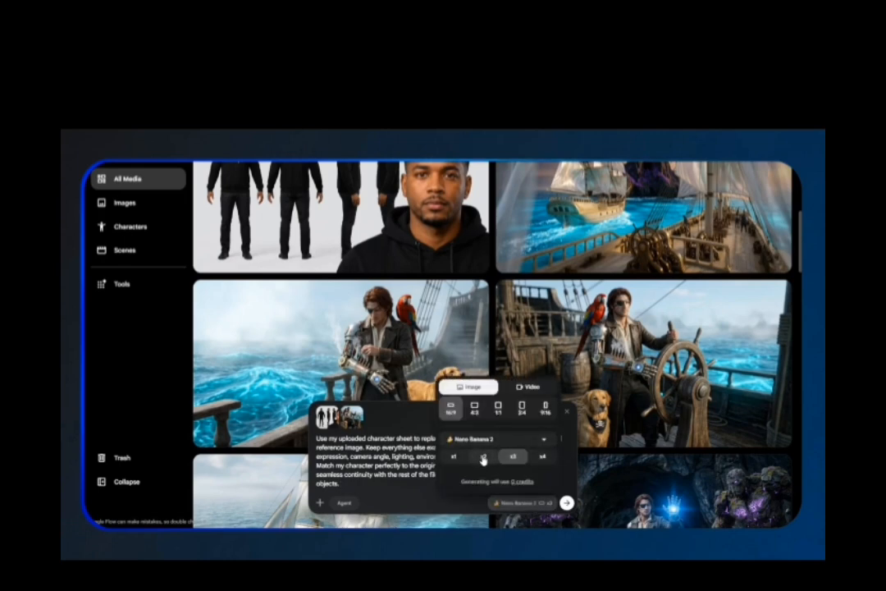
left_click(482, 458)
left_click(566, 503)
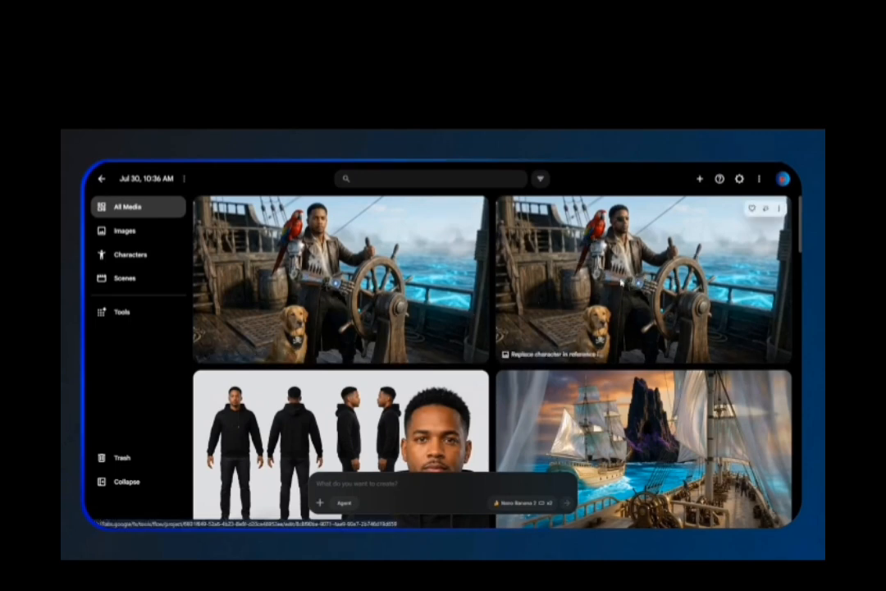
left_click(523, 238)
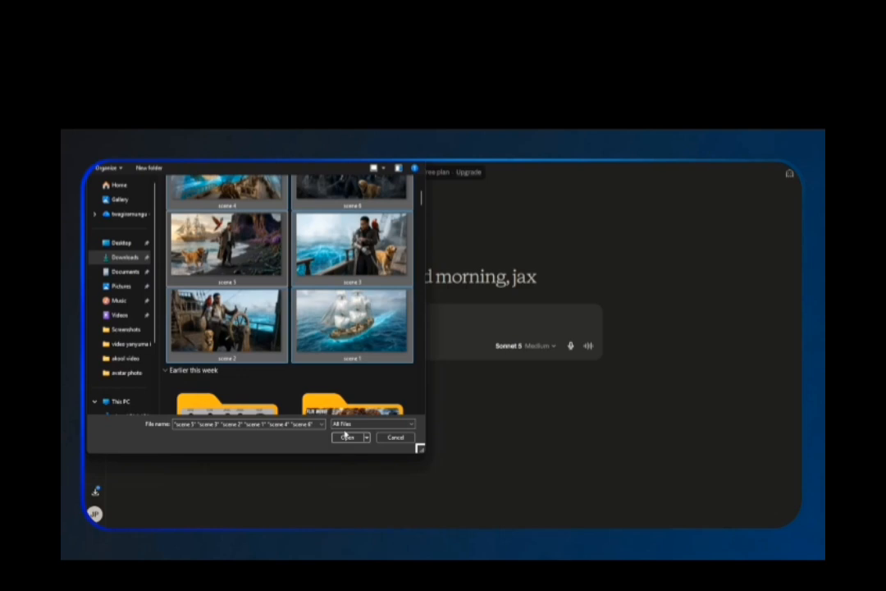
In Claude, attach the six scene images and paste the movie script into the chat box.
left_click(345, 436)
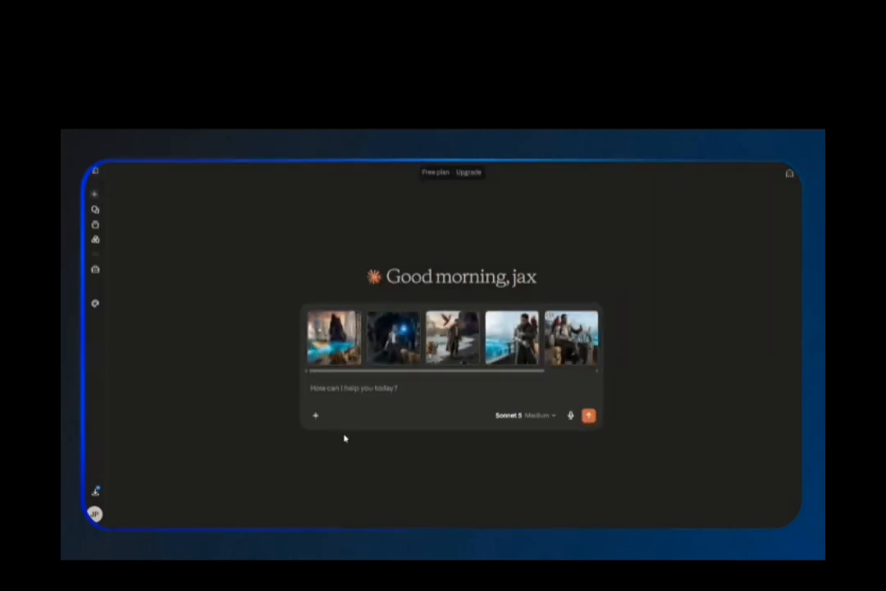
right_click(367, 387)
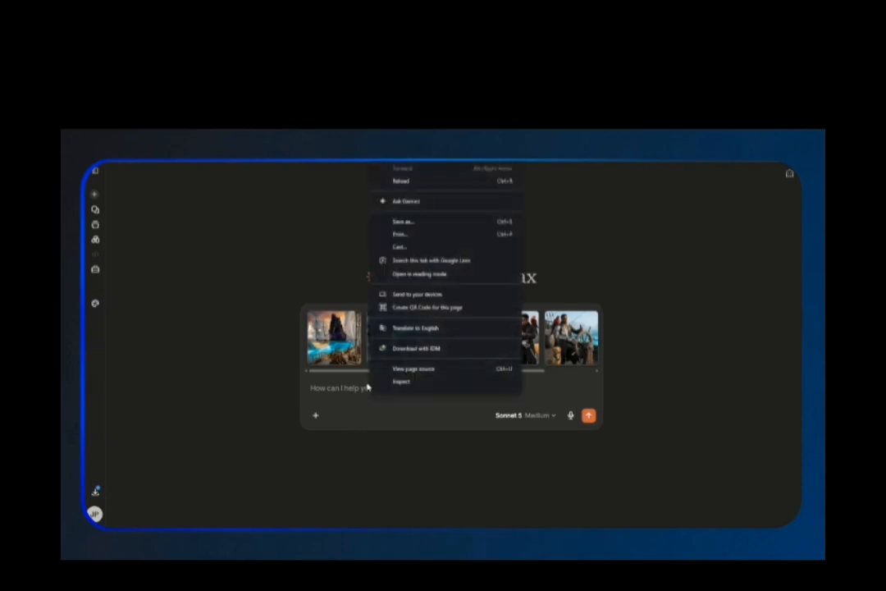
left_click(335, 389)
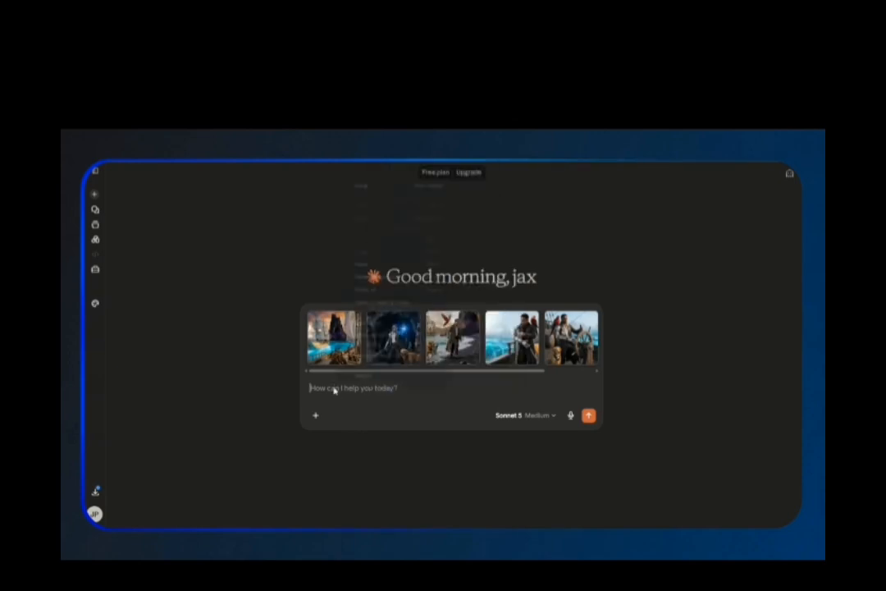
right_click(335, 389)
left_click(350, 265)
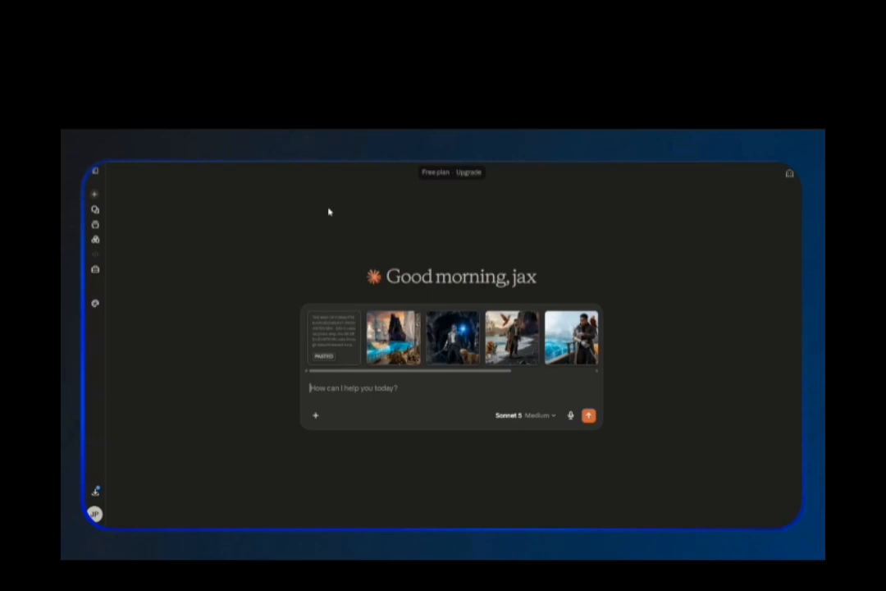
Paste the cinematic video-prompt instructions and send the request.
right_click(333, 388)
left_click(352, 261)
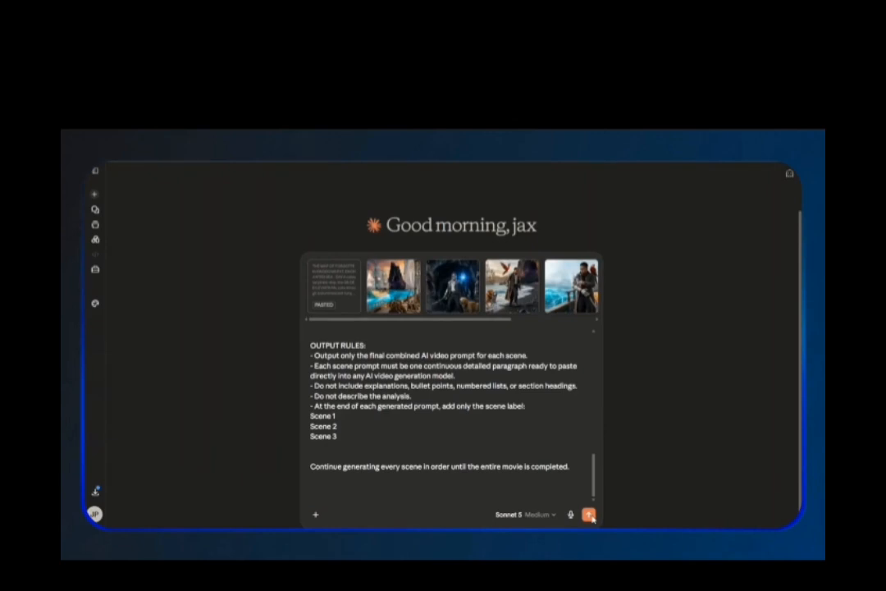
left_click(589, 514)
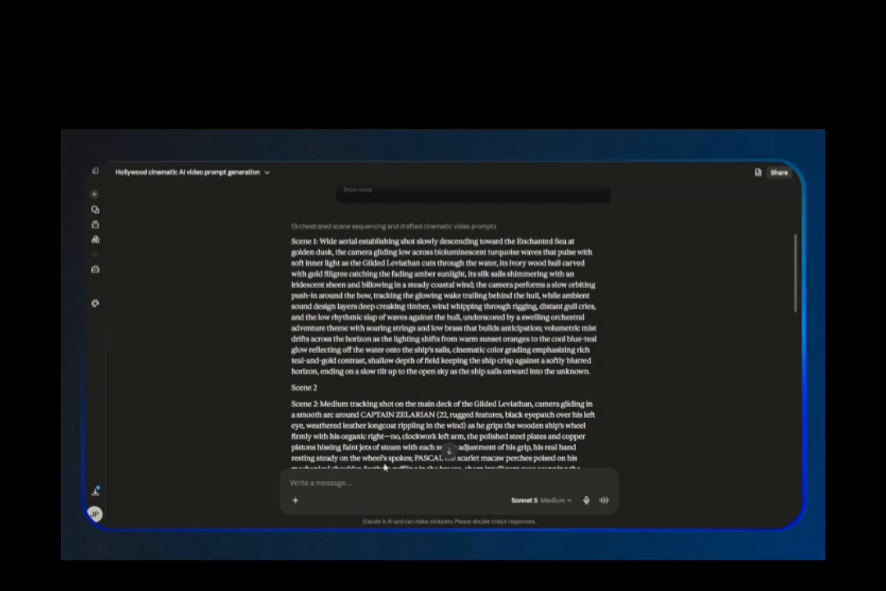
Copy the Scene 1 video prompt from the response.
scroll(364, 294, "down", 2)
scroll(374, 316, "up", 3)
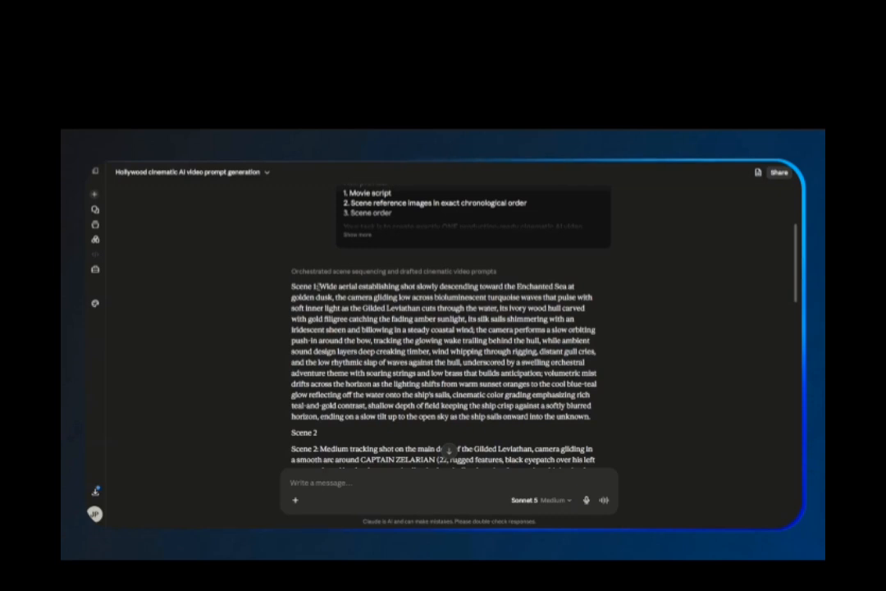
left_click_drag(291, 286, 597, 419)
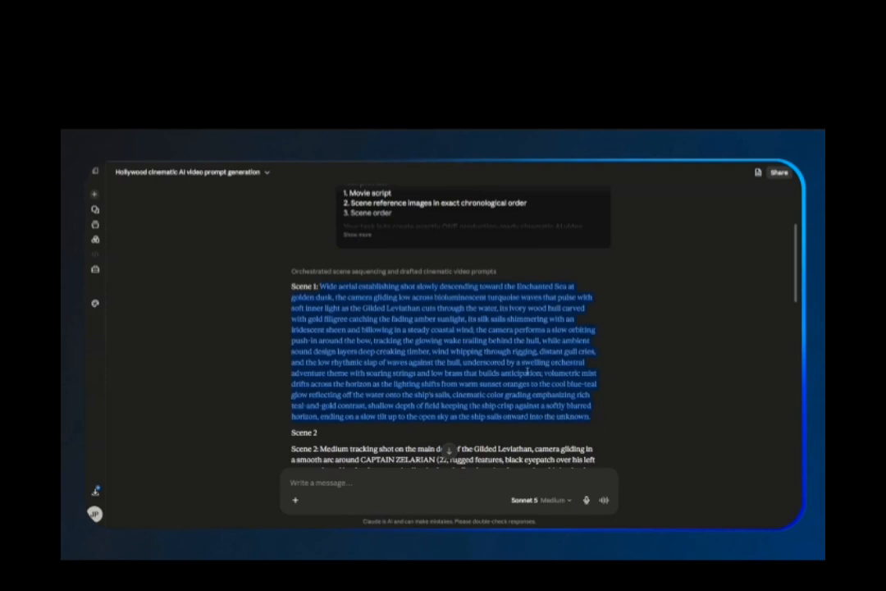
right_click(458, 348)
left_click(477, 359)
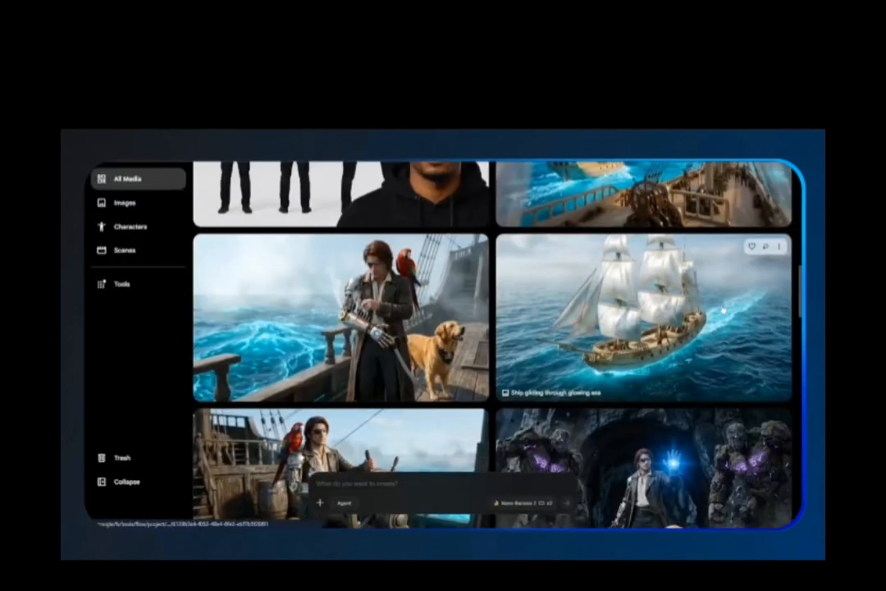
Add the ship gliding through glowing sea image to the prompt as a reference.
scroll(723, 310, "up", 1)
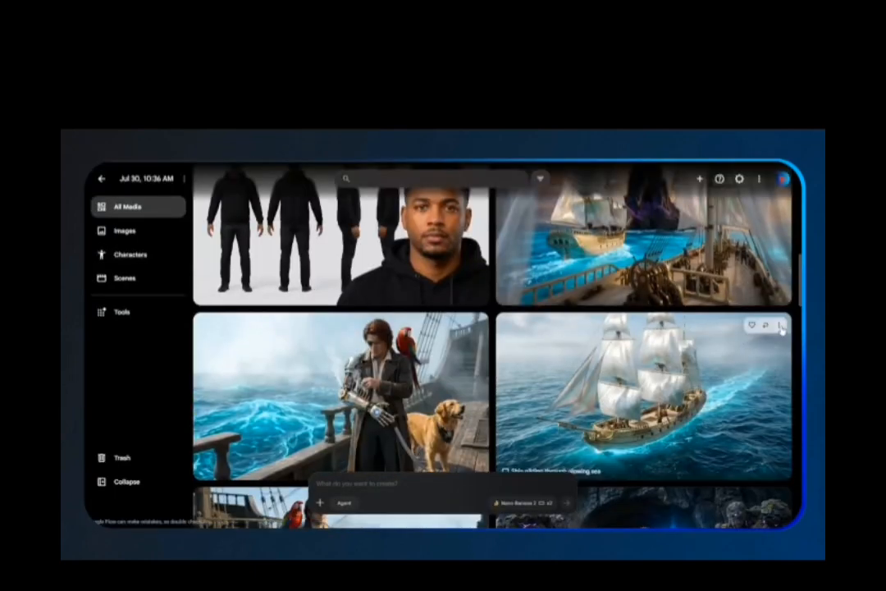
left_click(780, 326)
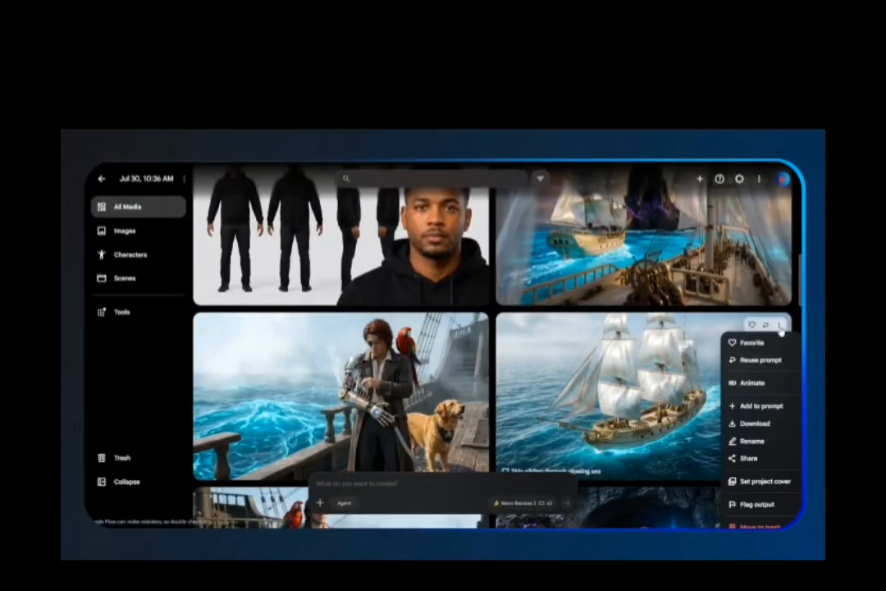
left_click(758, 407)
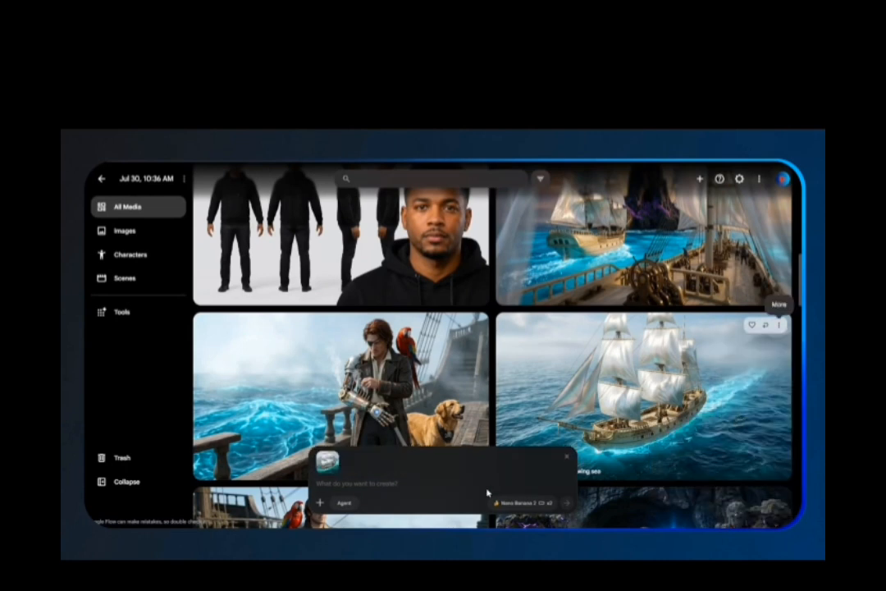
Switch generation to Video with one output, paste the Scene 1 prompt, and generate.
left_click(510, 502)
left_click(540, 386)
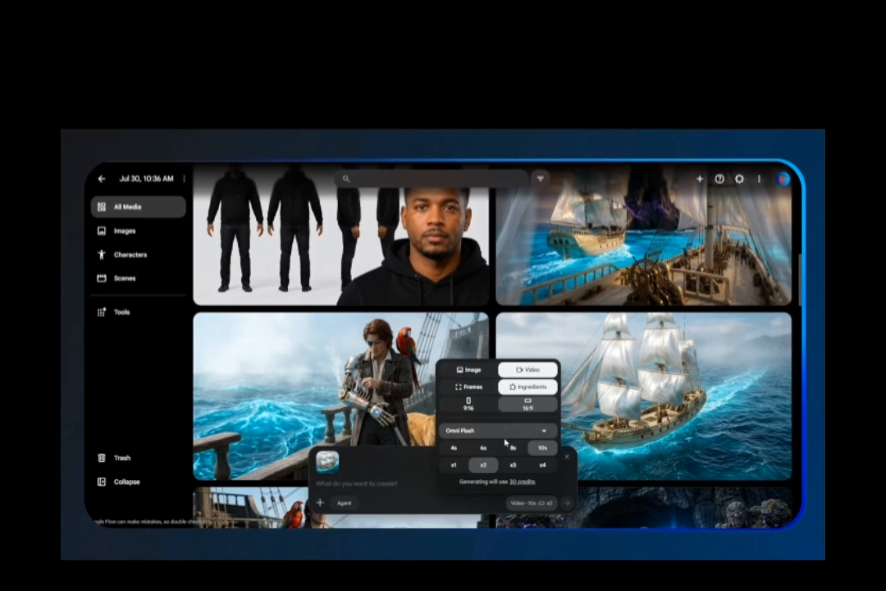
left_click(454, 465)
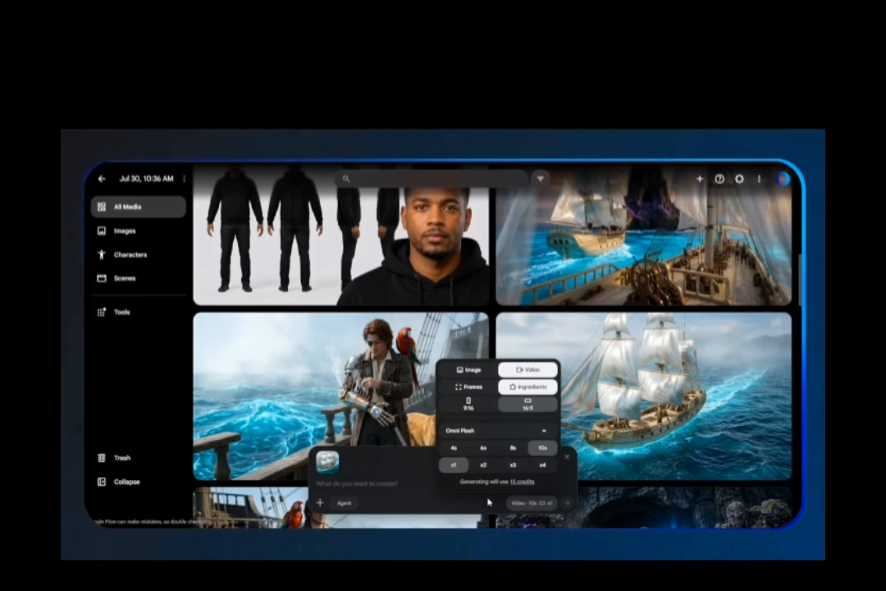
key("ctrl+v")
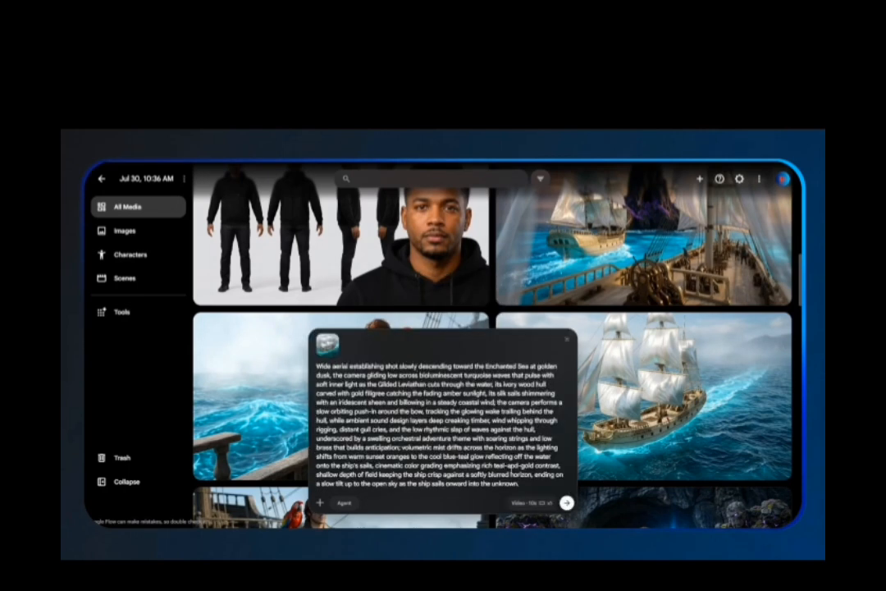
left_click(566, 503)
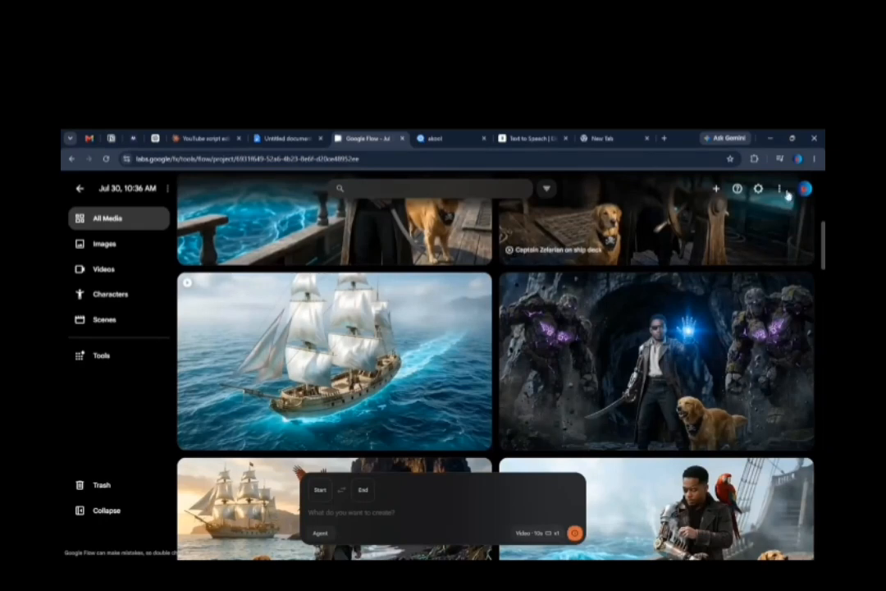
Set visible watermarking to Off in the account panel.
left_click(805, 190)
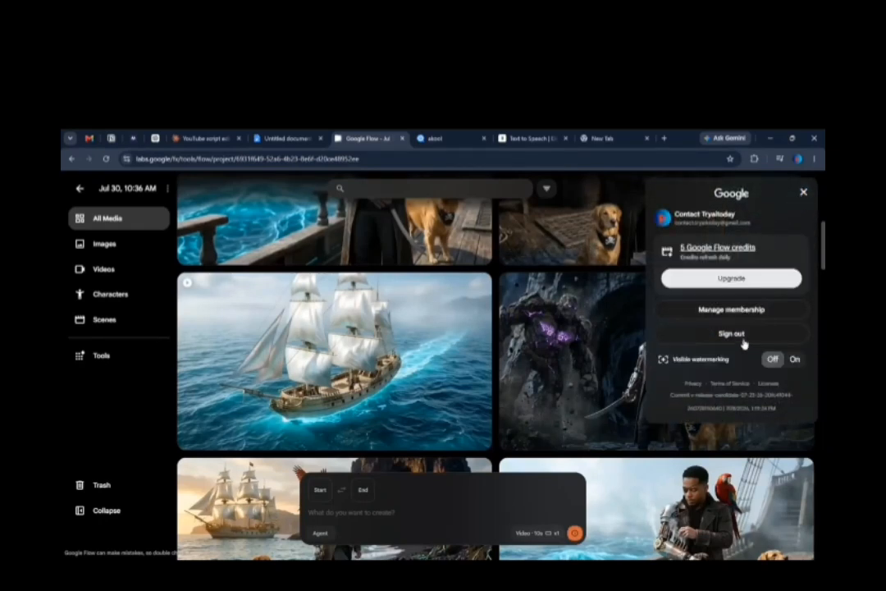
left_click(794, 361)
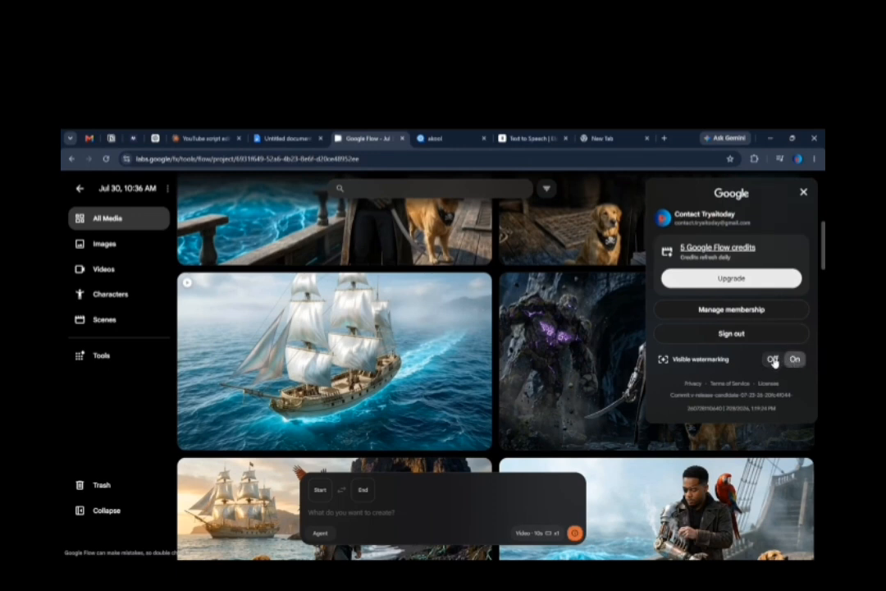
left_click(774, 361)
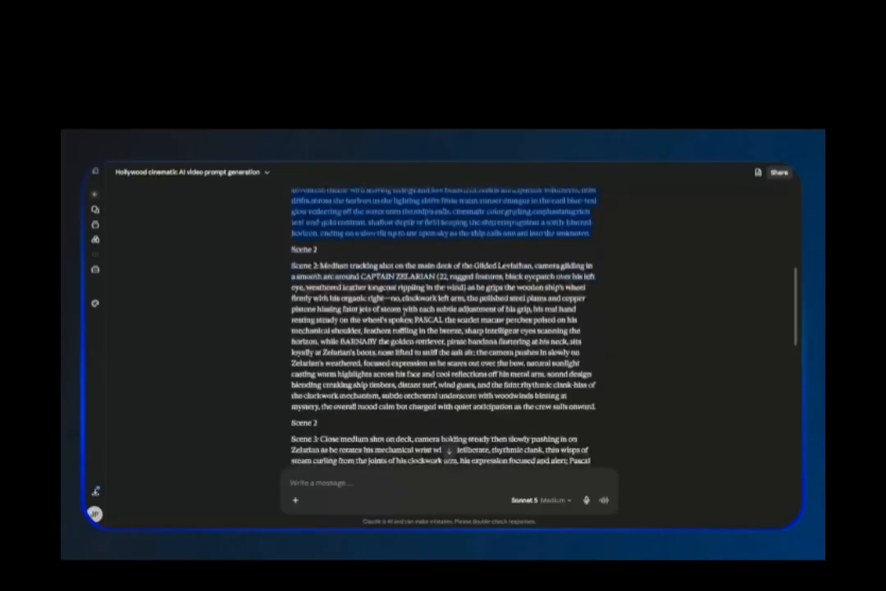
Copy the Scene 2 video prompt from the response.
scroll(403, 314, "down", 1)
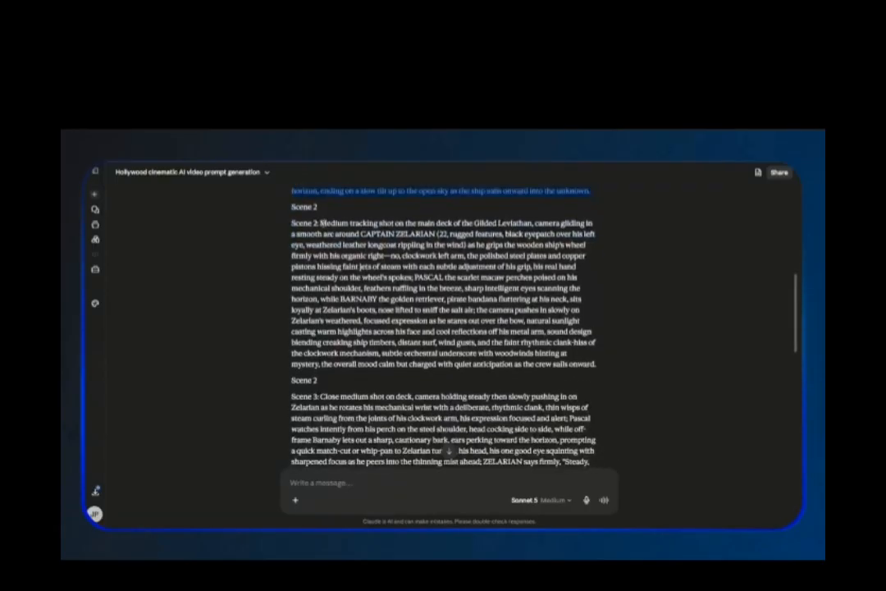
left_click_drag(320, 222, 609, 368)
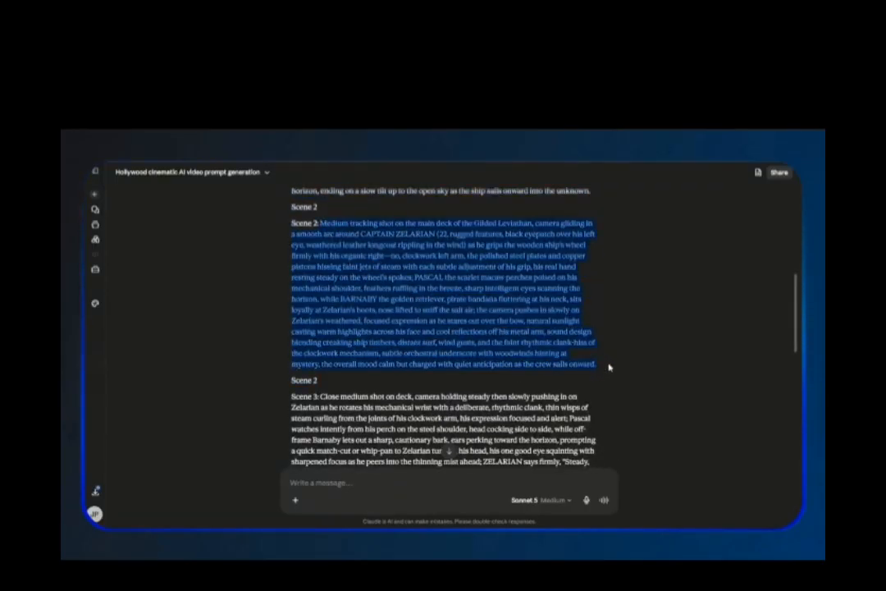
right_click(465, 296)
left_click(489, 309)
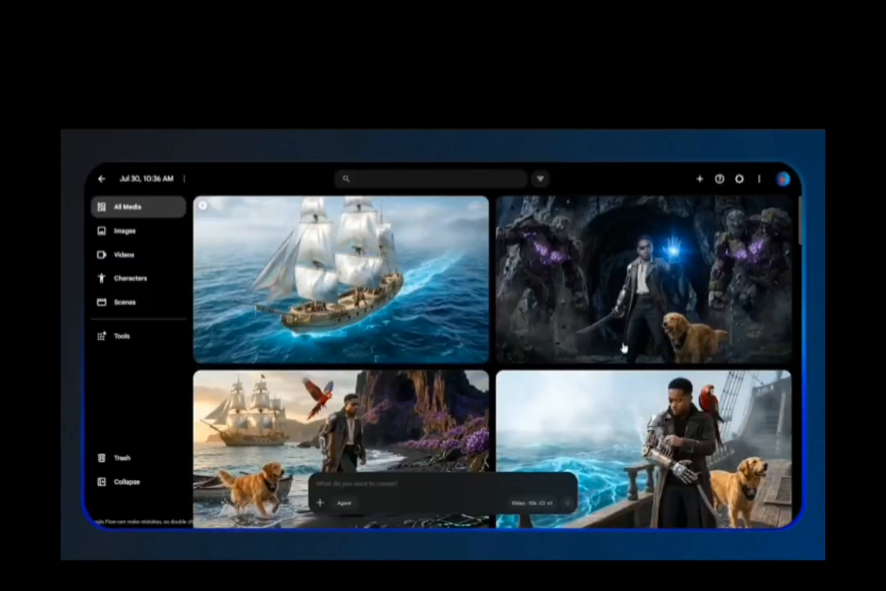
Review the Captain Zelarian on ship deck video, close it and browse the media grid.
scroll(626, 355, "down", 5)
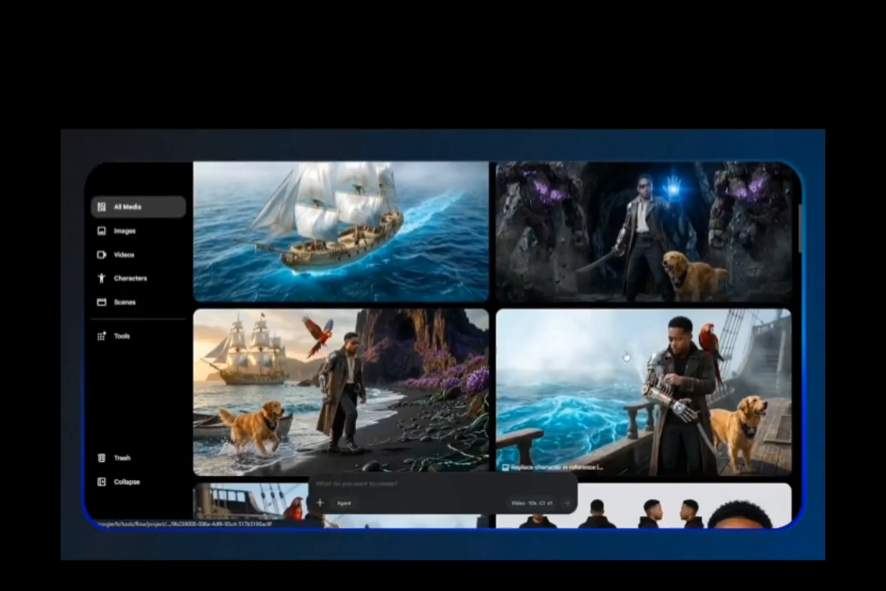
scroll(625, 355, "down", 1)
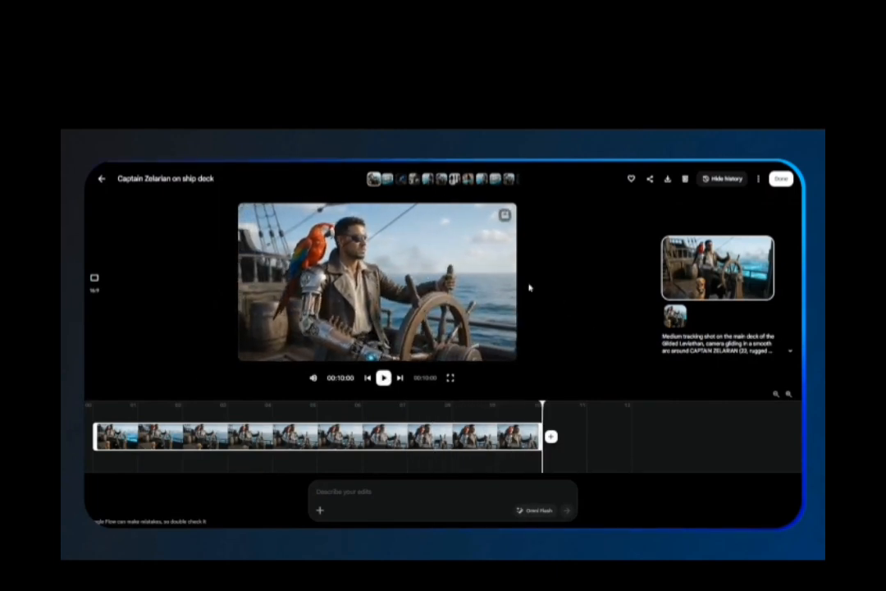
left_click(783, 184)
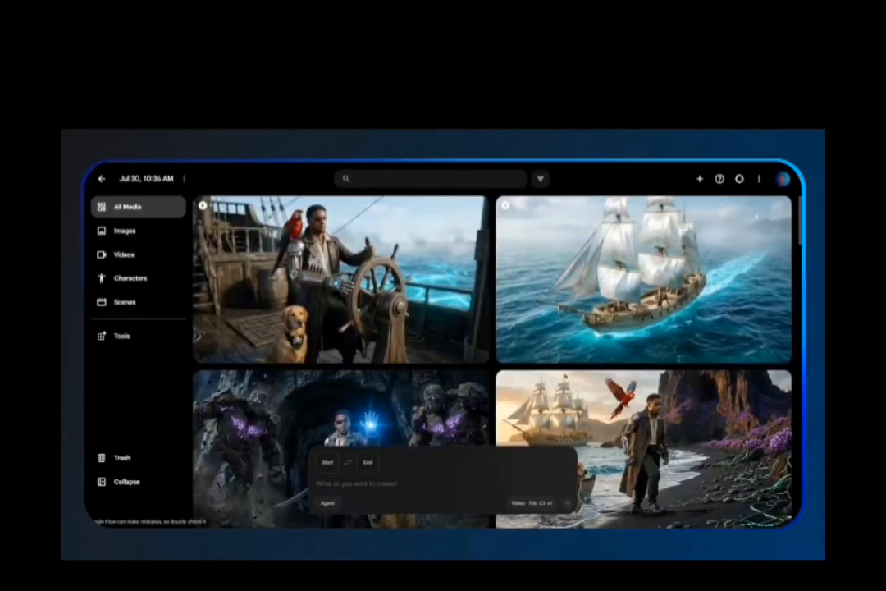
scroll(487, 389, "down", 1)
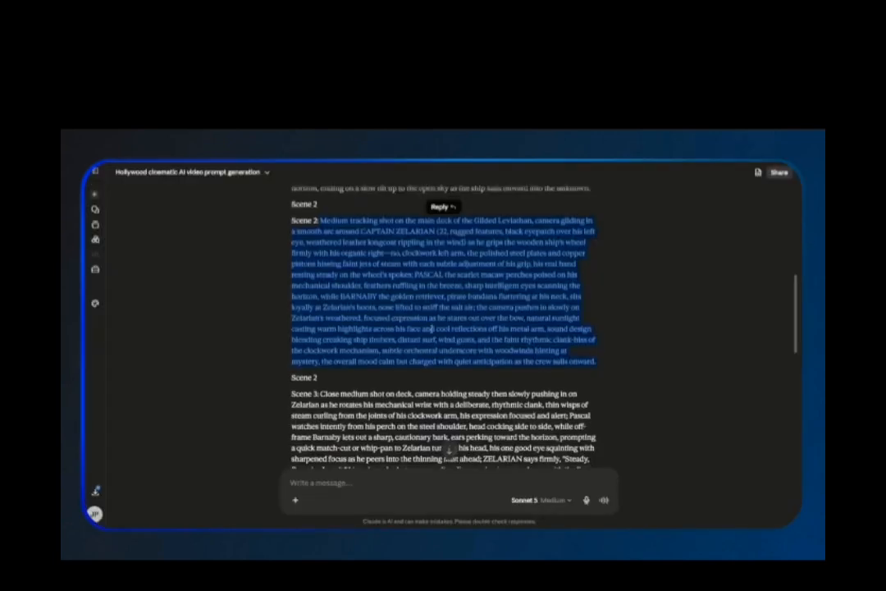
scroll(443, 328, "down", 3)
Copy the Scene 3 prompt from the Claude response, paste it into the Flow prompt box, and generate the video.
left_click_drag(292, 215, 423, 349)
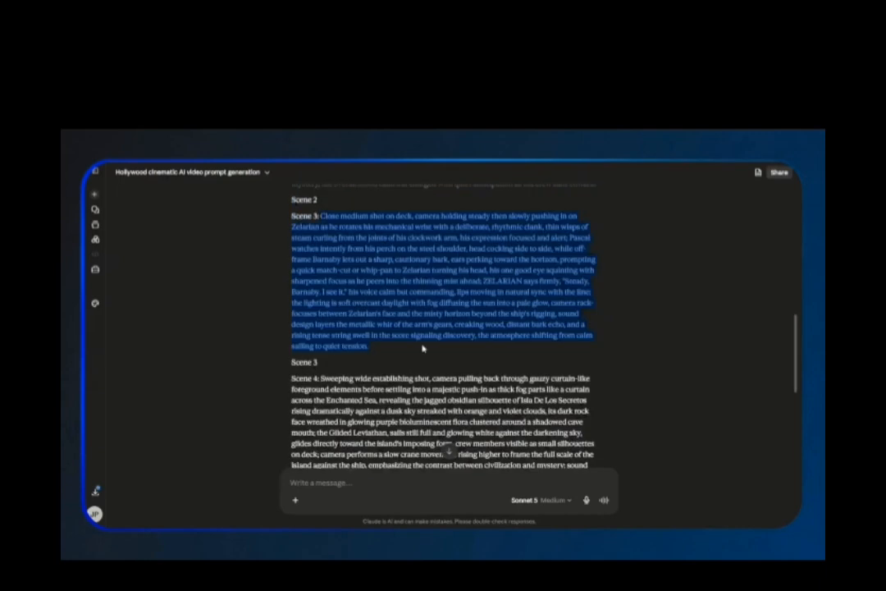
right_click(418, 276)
left_click(431, 279)
key("ctrl+v")
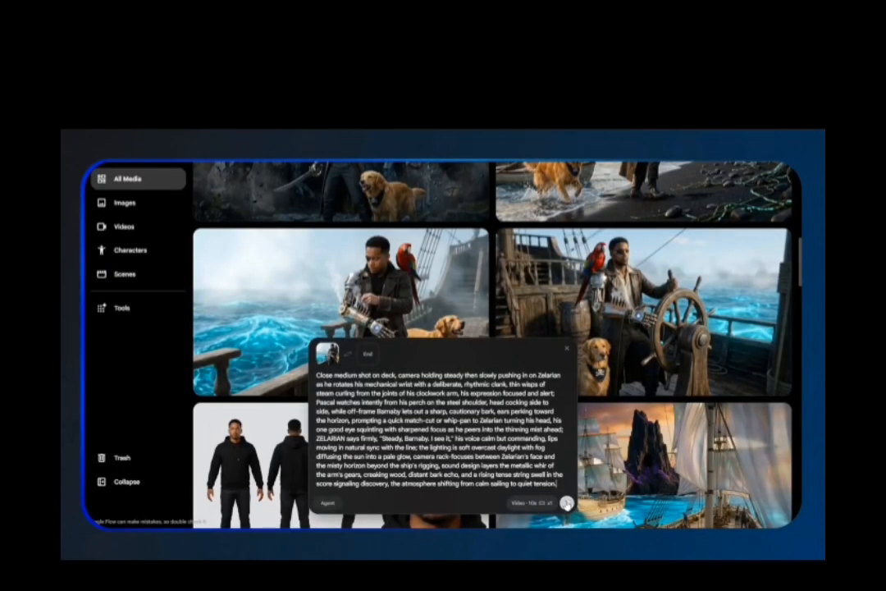
left_click(566, 503)
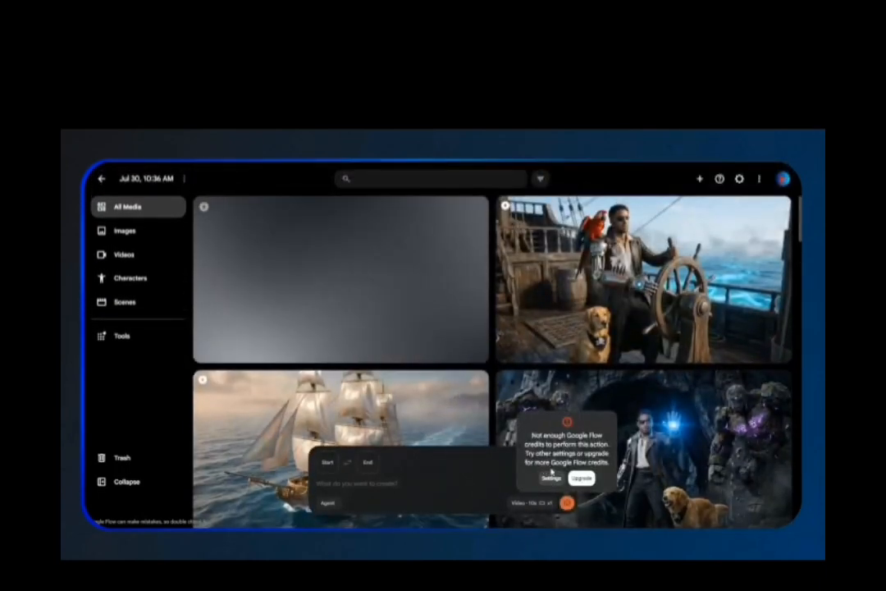
Open the Zelarian checks mechanical arm video and try to play it.
left_click(402, 301)
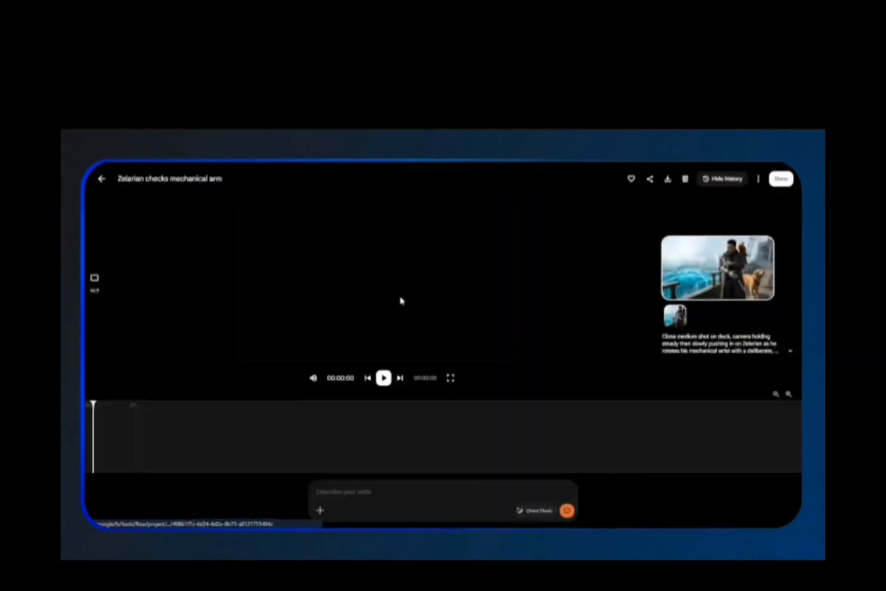
left_click(384, 378)
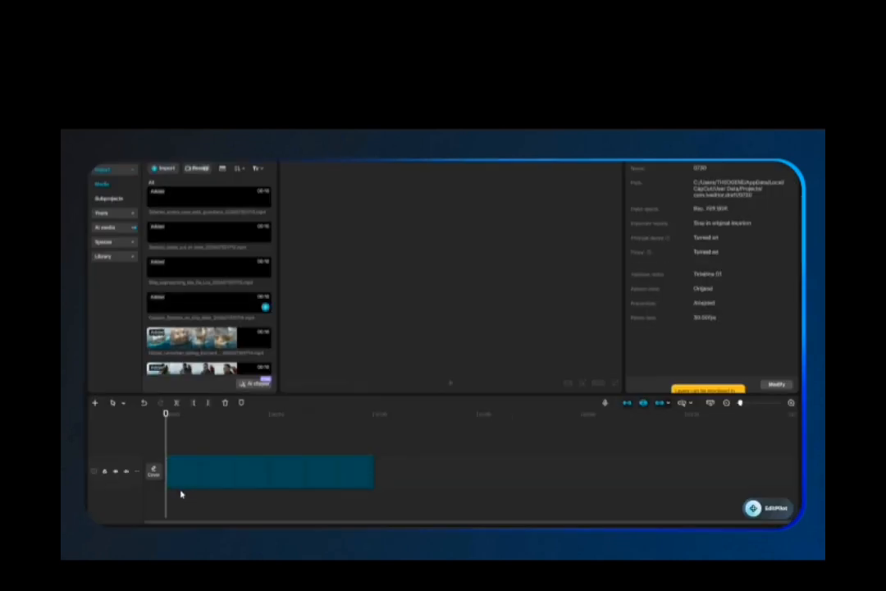
Switch to CapCut and rearrange the generated clips on the timeline into scene order.
left_click(187, 495)
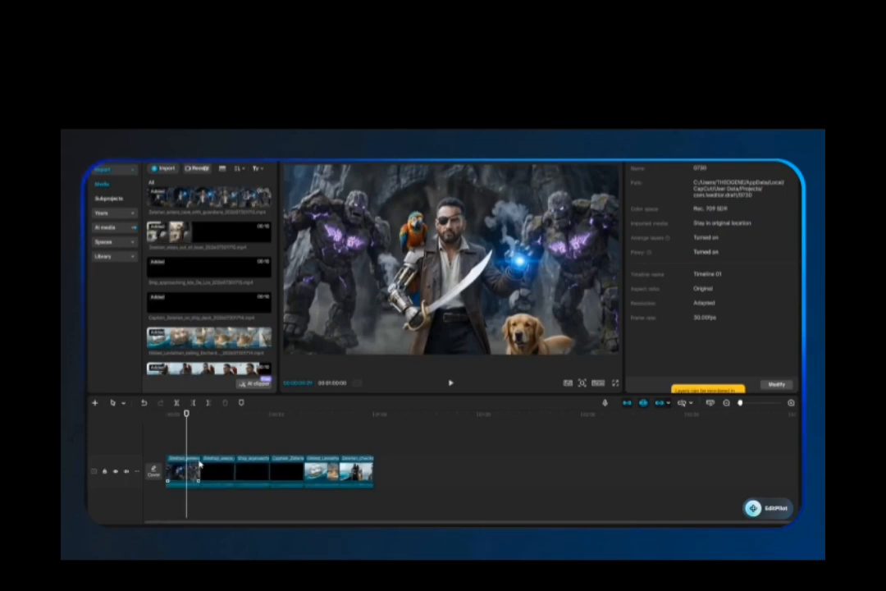
left_click_drag(199, 464, 349, 469)
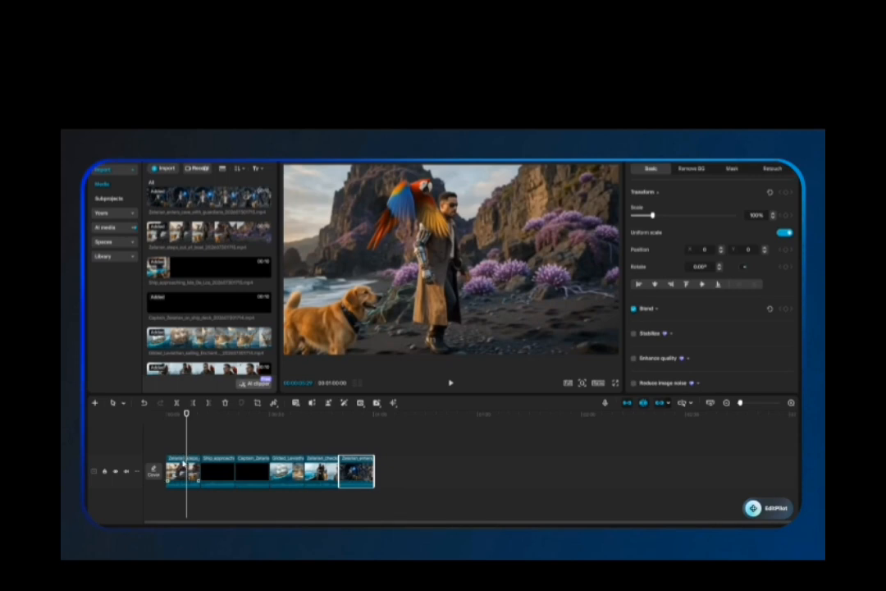
left_click_drag(183, 463, 321, 469)
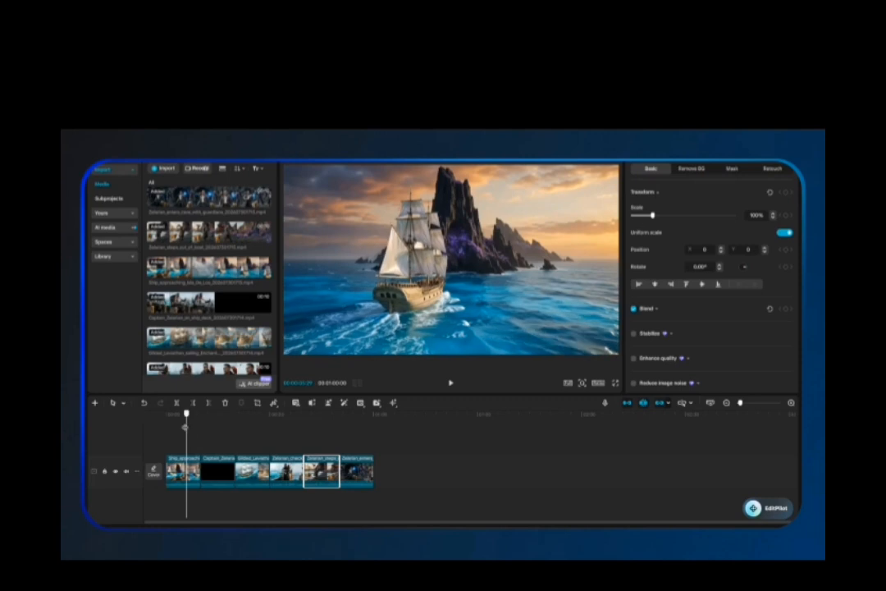
left_click_drag(187, 428, 217, 471)
Export the assembled timeline as the video 0730.
key("ctrl+e")
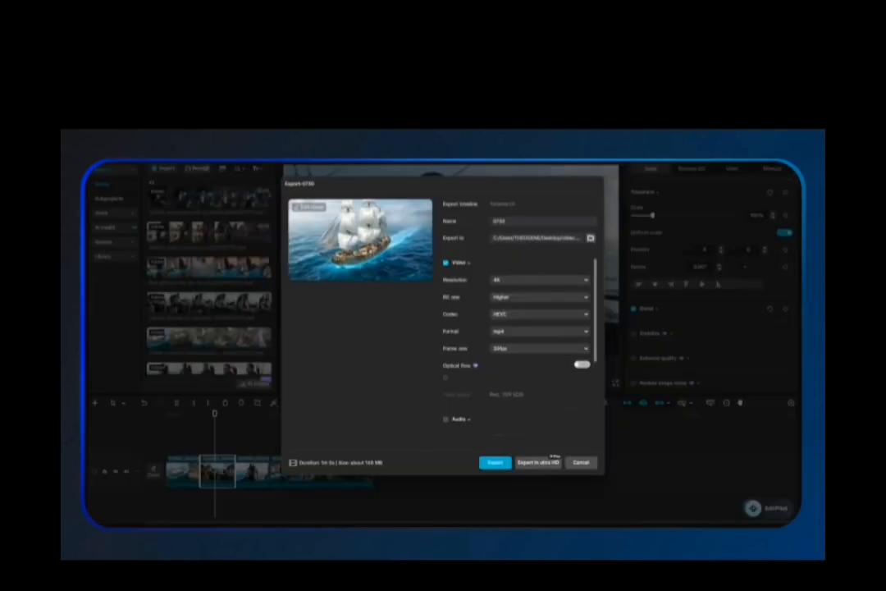
left_click(495, 463)
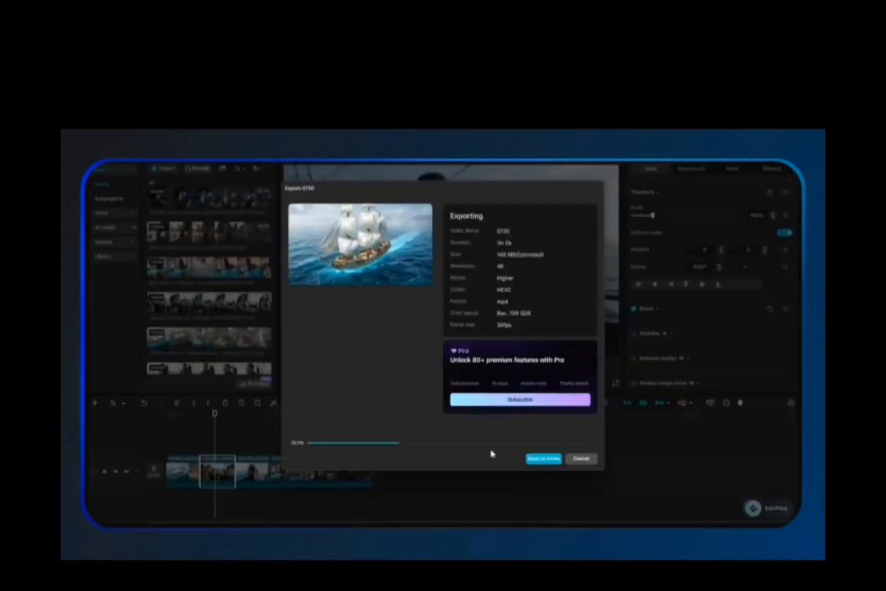